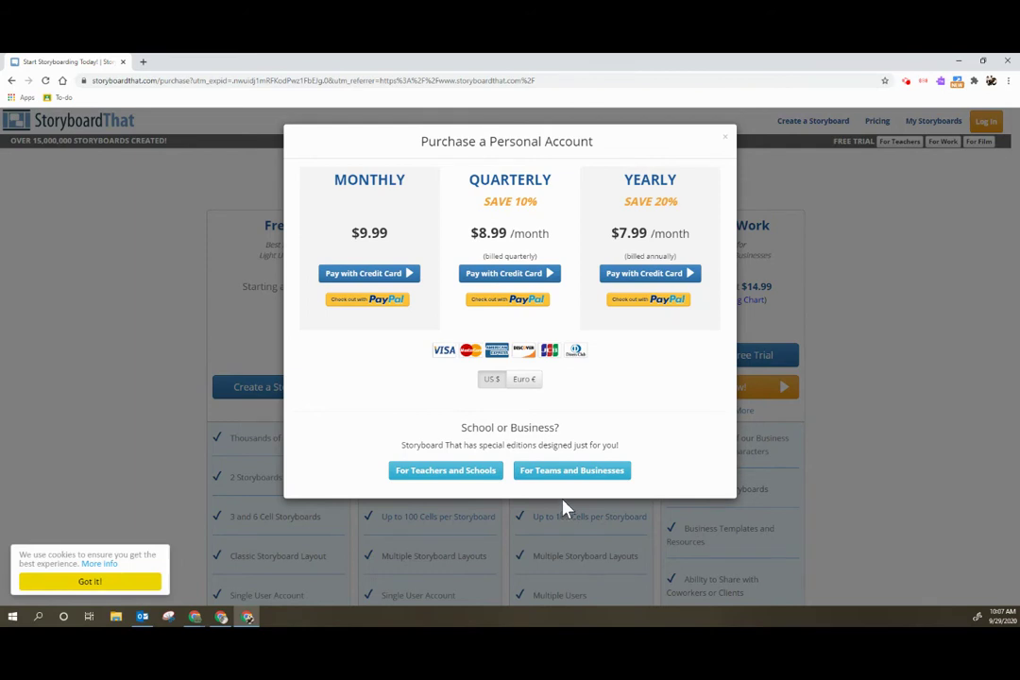
- Close the purchase popup and review the Free plan's feature list on the pricing page
click(727, 143)
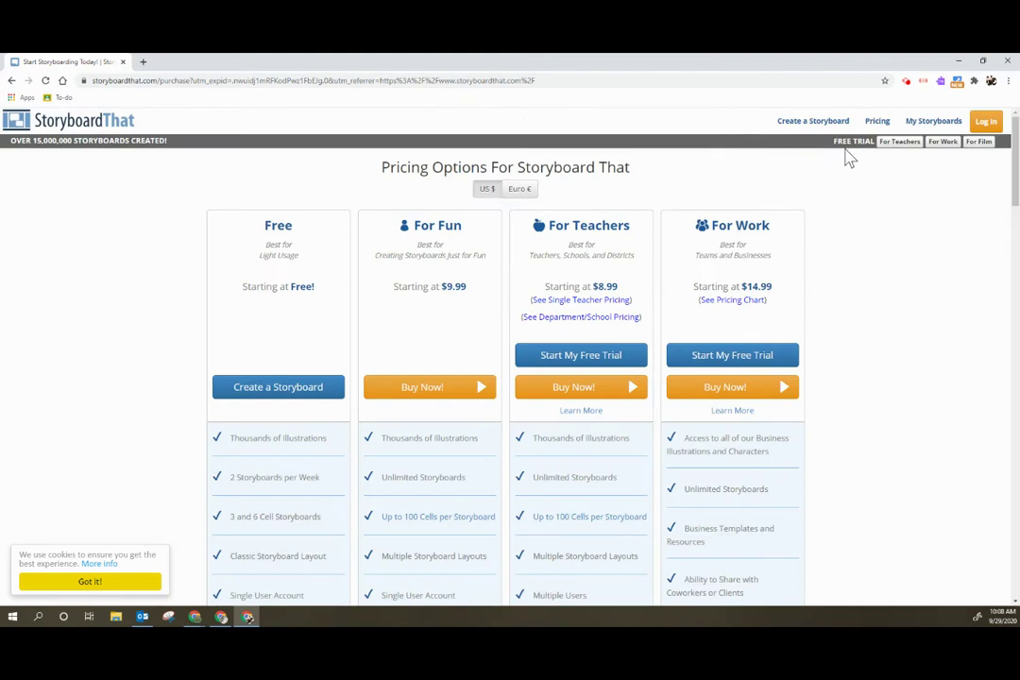
scroll(830, 229, down, 2)
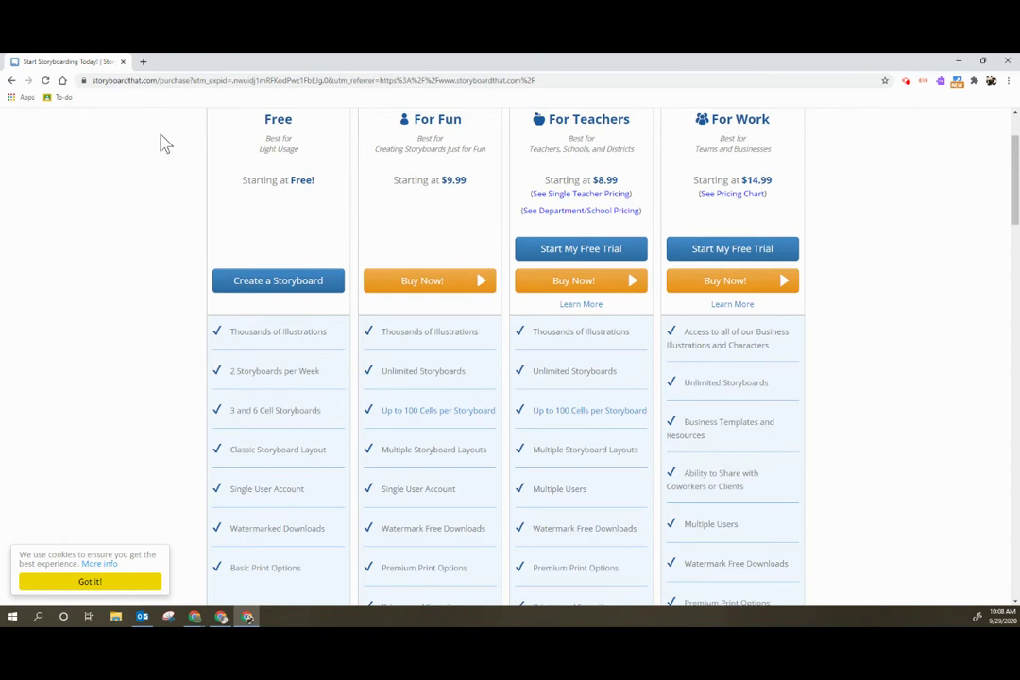
scroll(263, 220, down, 2)
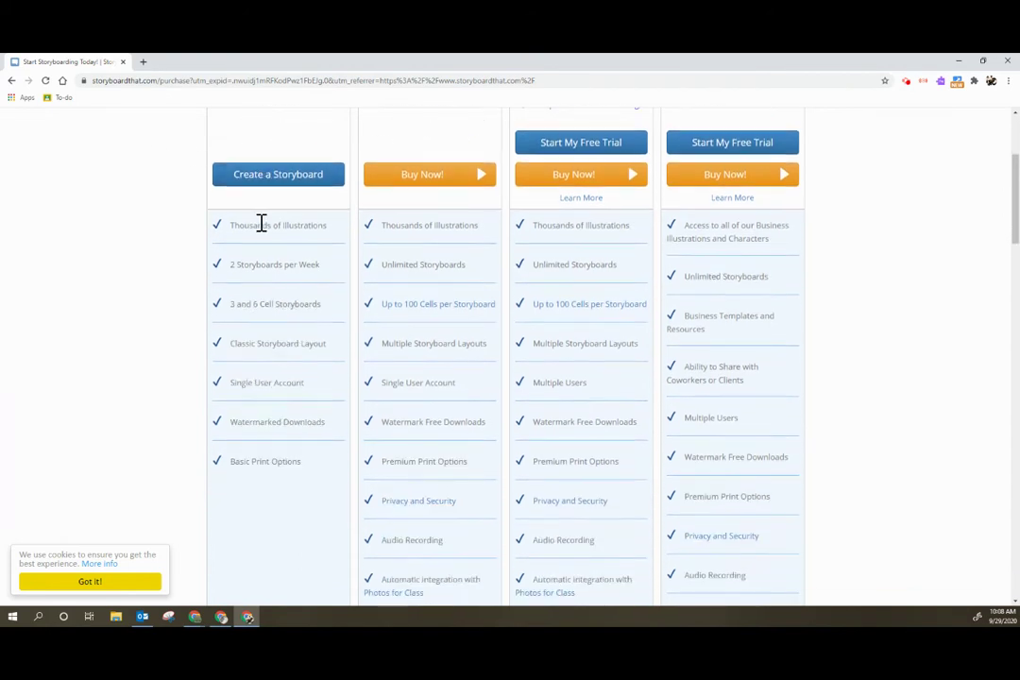
drag(227, 228, 308, 472)
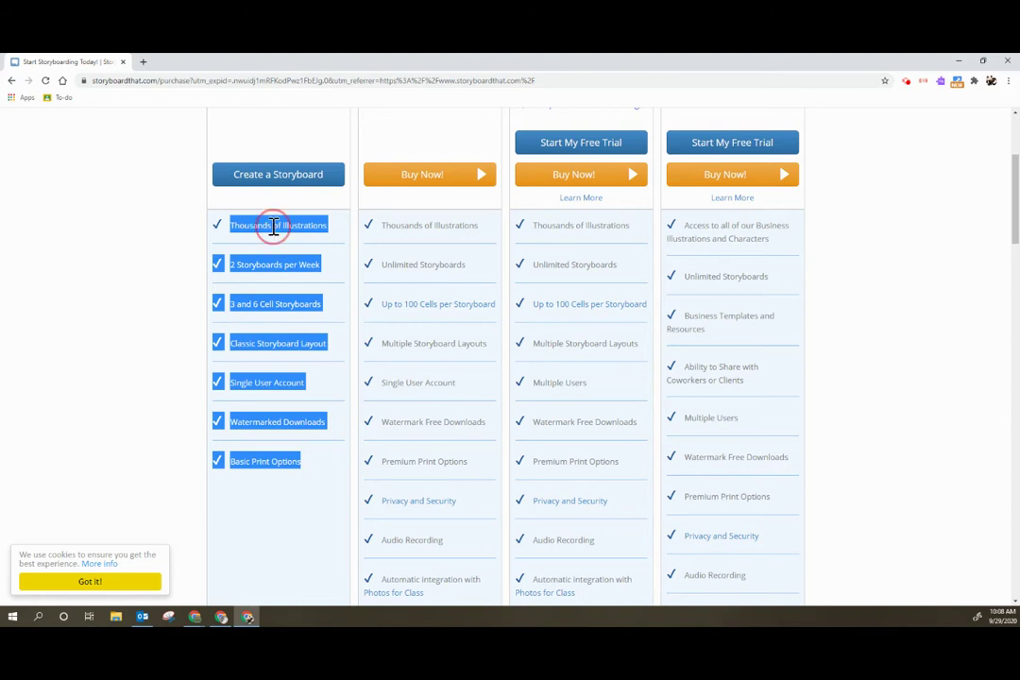
click(104, 318)
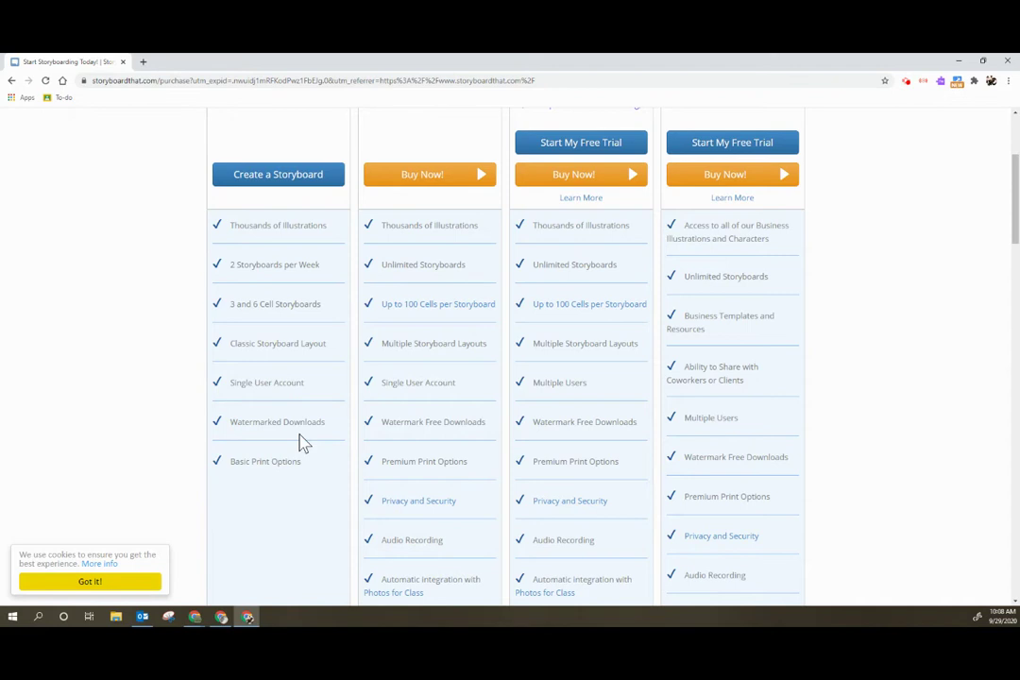
- Scroll back over the pricing options, then go to the Log In page
scroll(291, 487, up, 4)
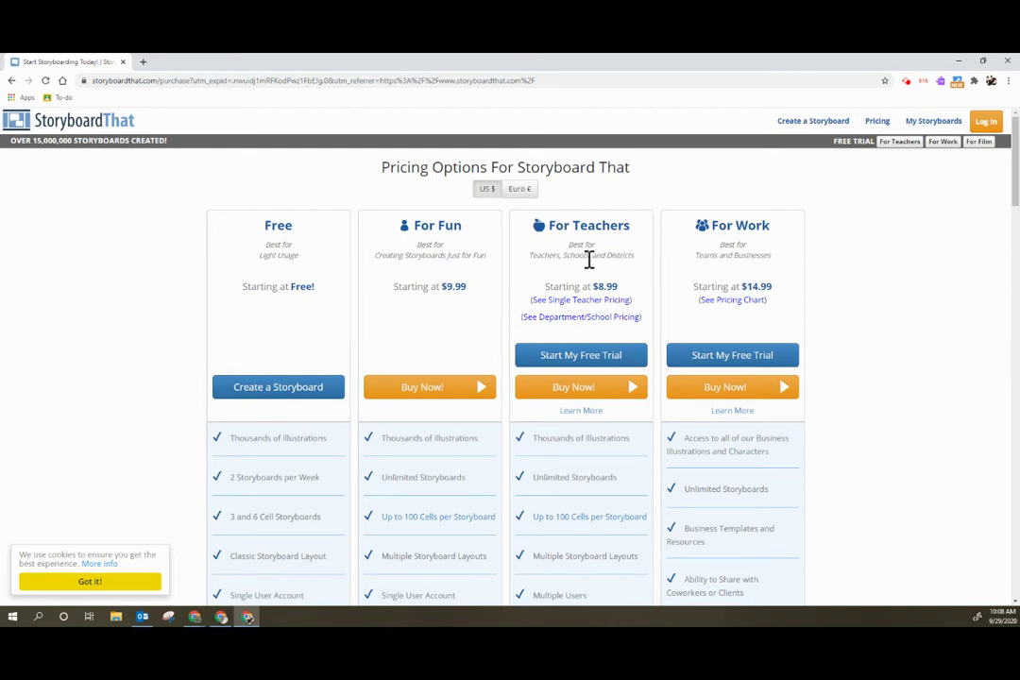
scroll(575, 365, down, 5)
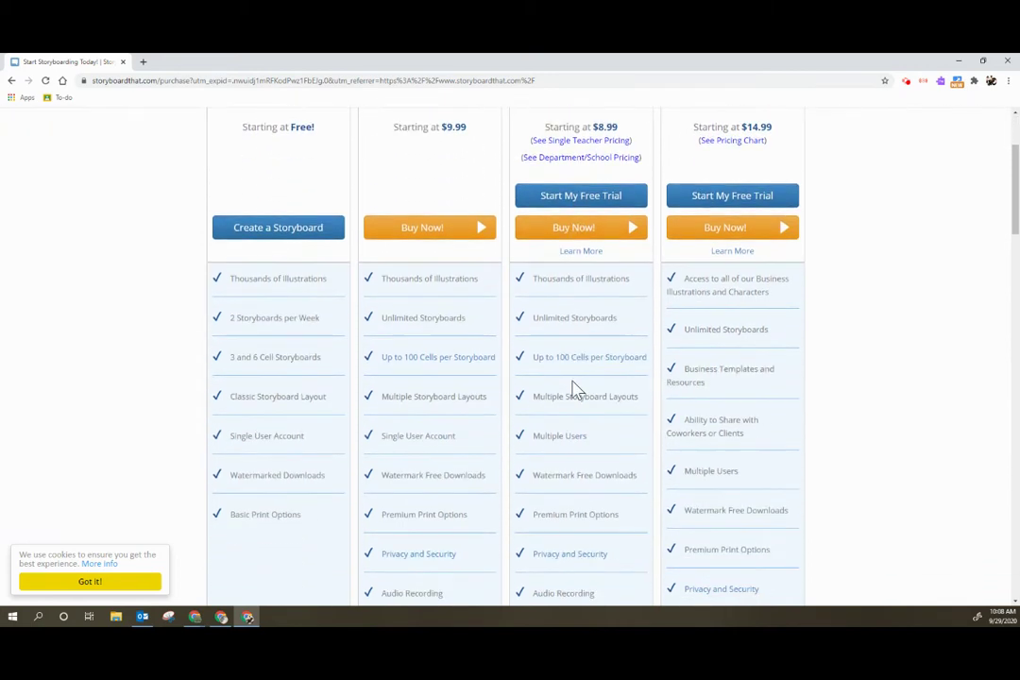
scroll(575, 389, up, 5)
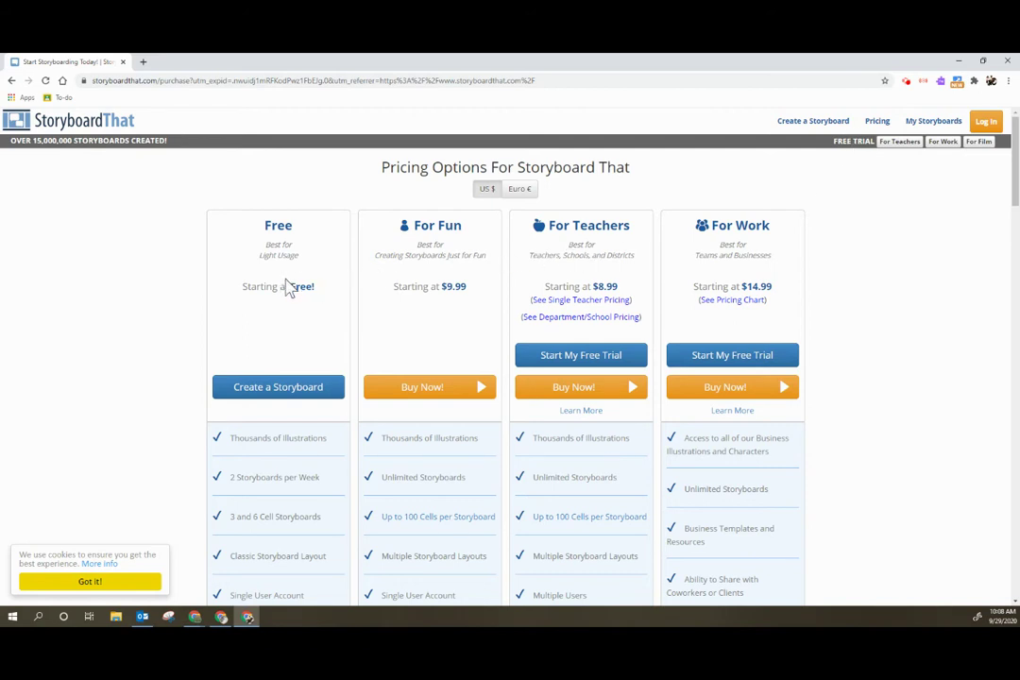
click(986, 121)
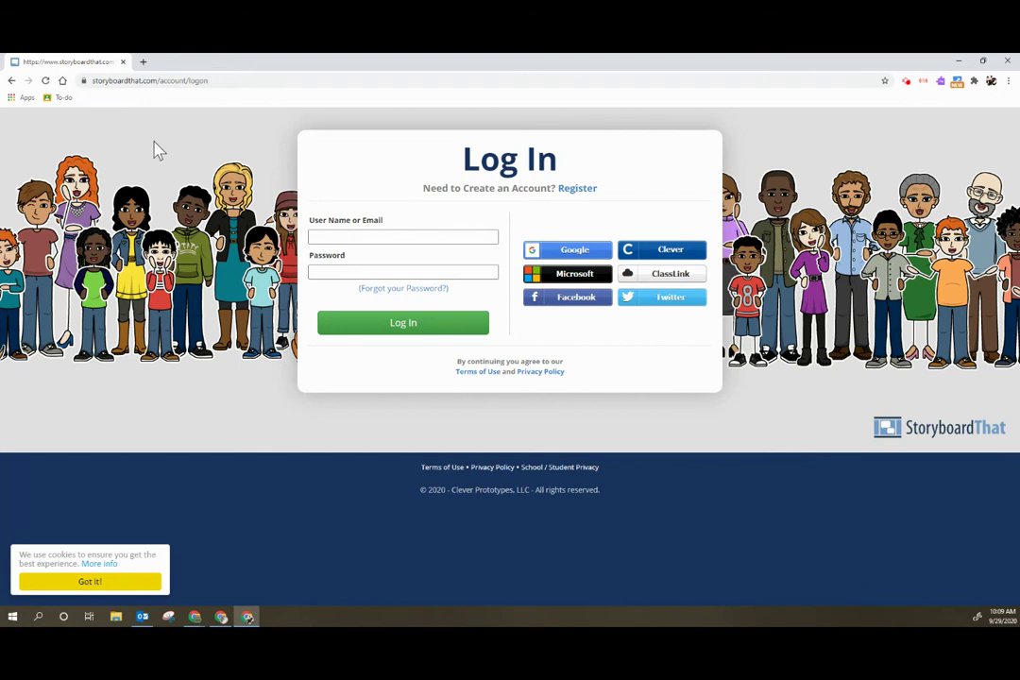
- Register a new account via Google, accepting the terms and conditions
click(579, 189)
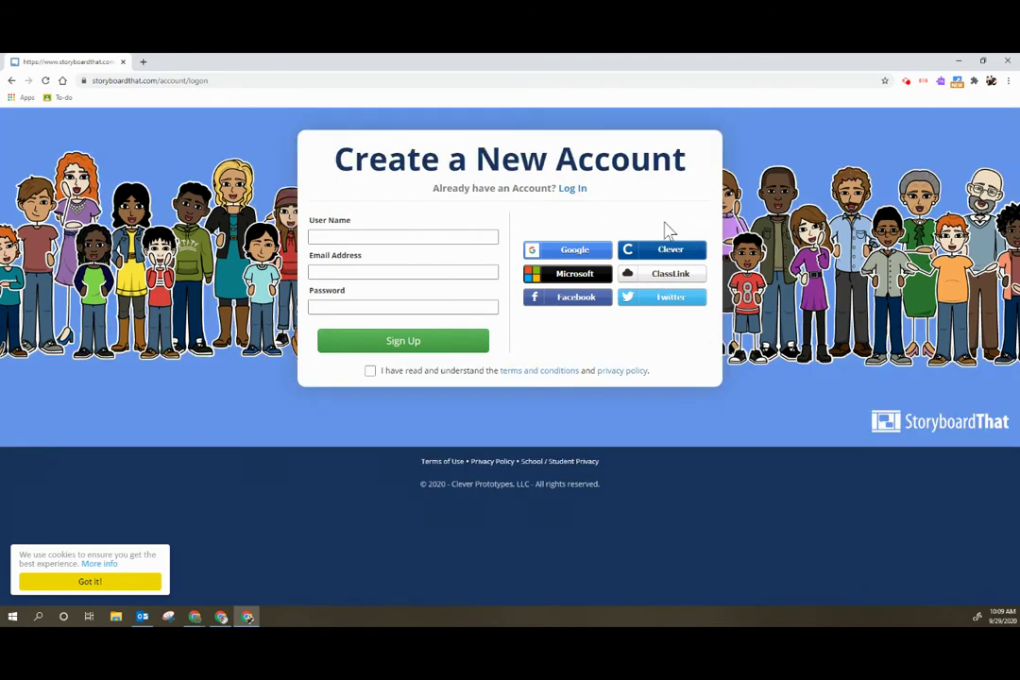
click(586, 253)
click(356, 377)
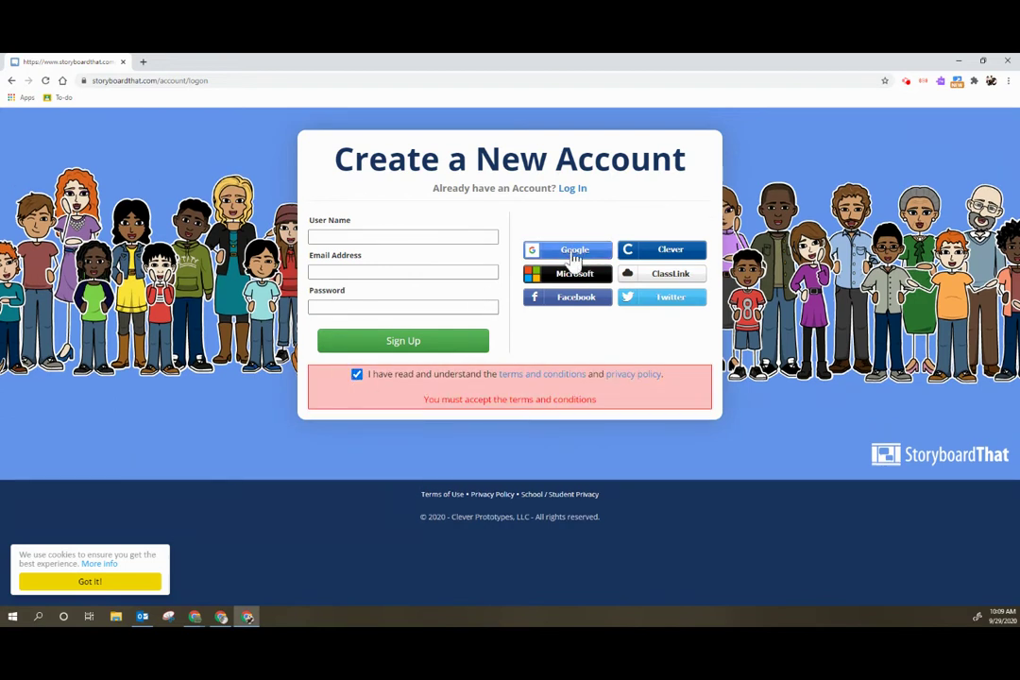
click(575, 261)
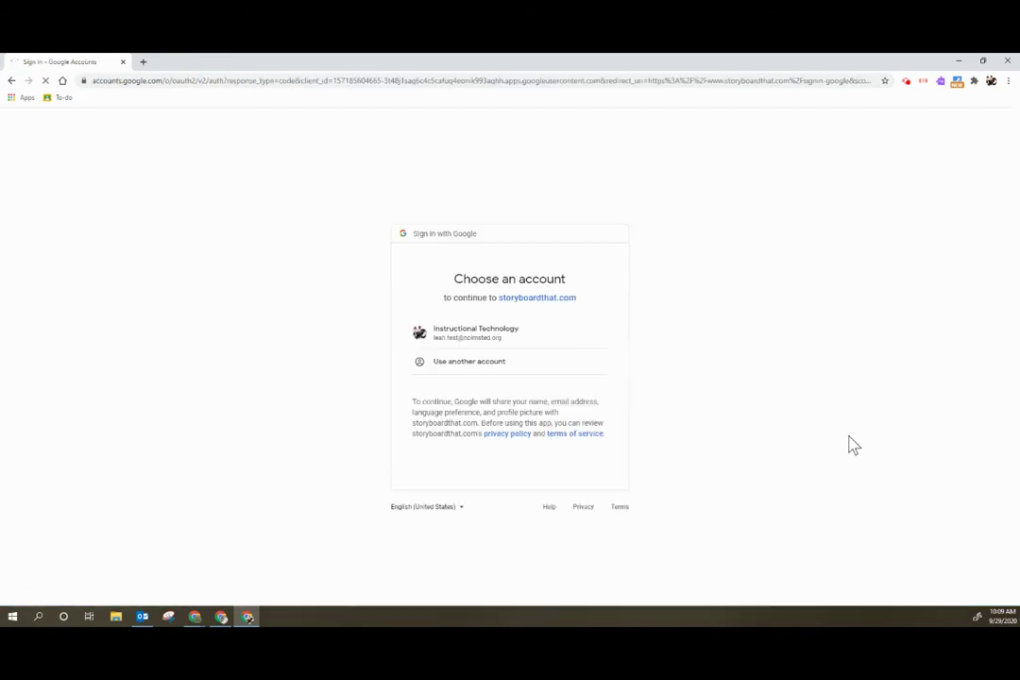
- Sign in with the Google account and start a new storyboard from My Account
click(480, 342)
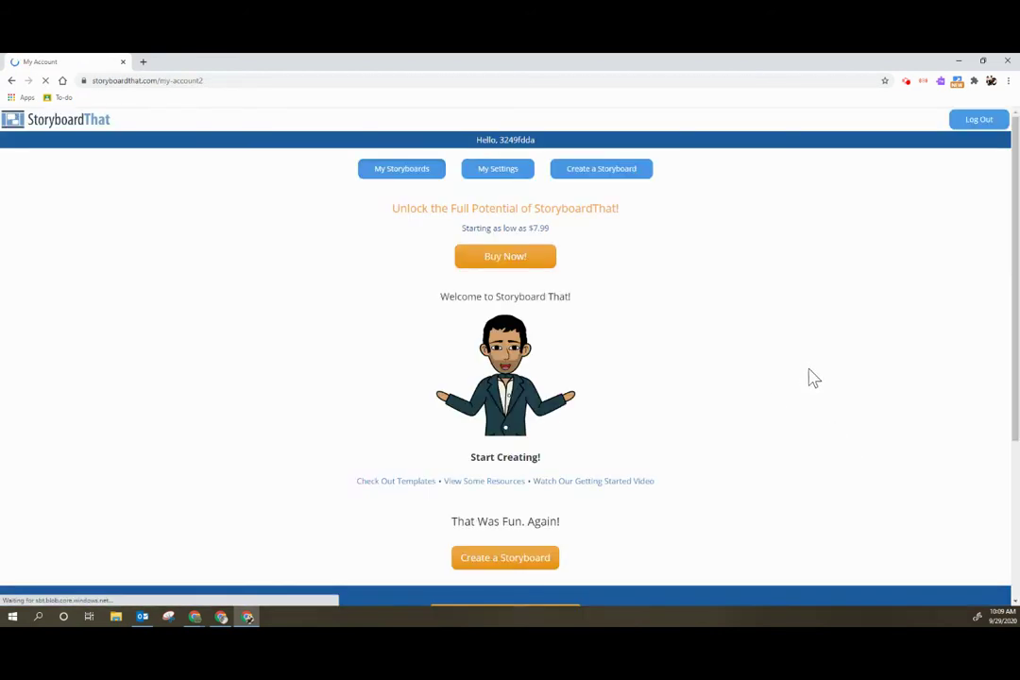
scroll(525, 375, down, 1)
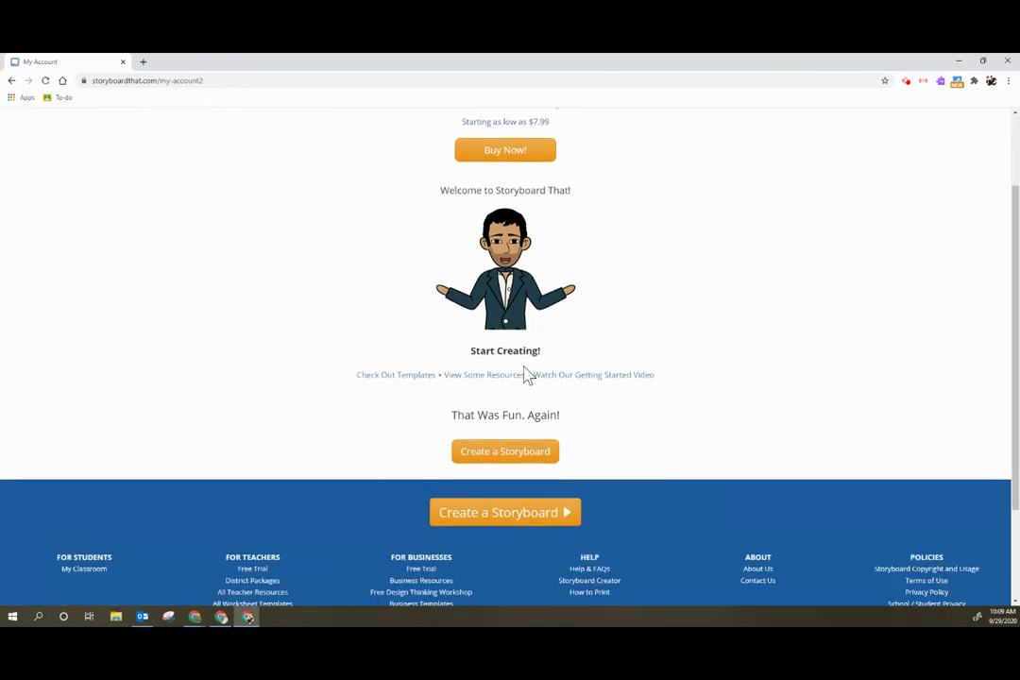
scroll(522, 366, up, 1)
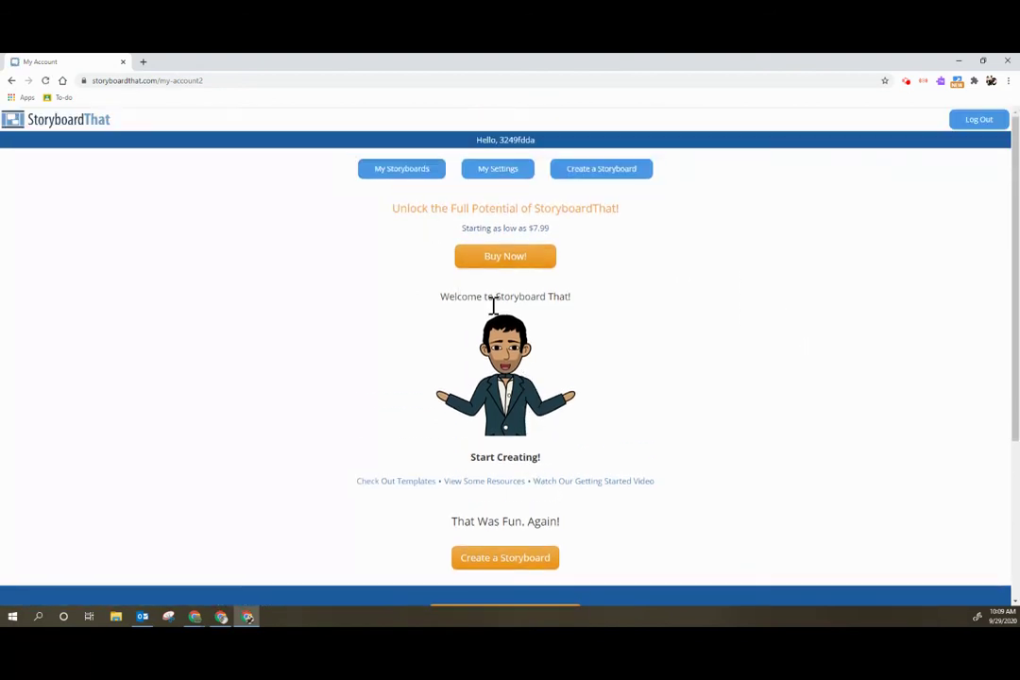
scroll(529, 406, down, 1)
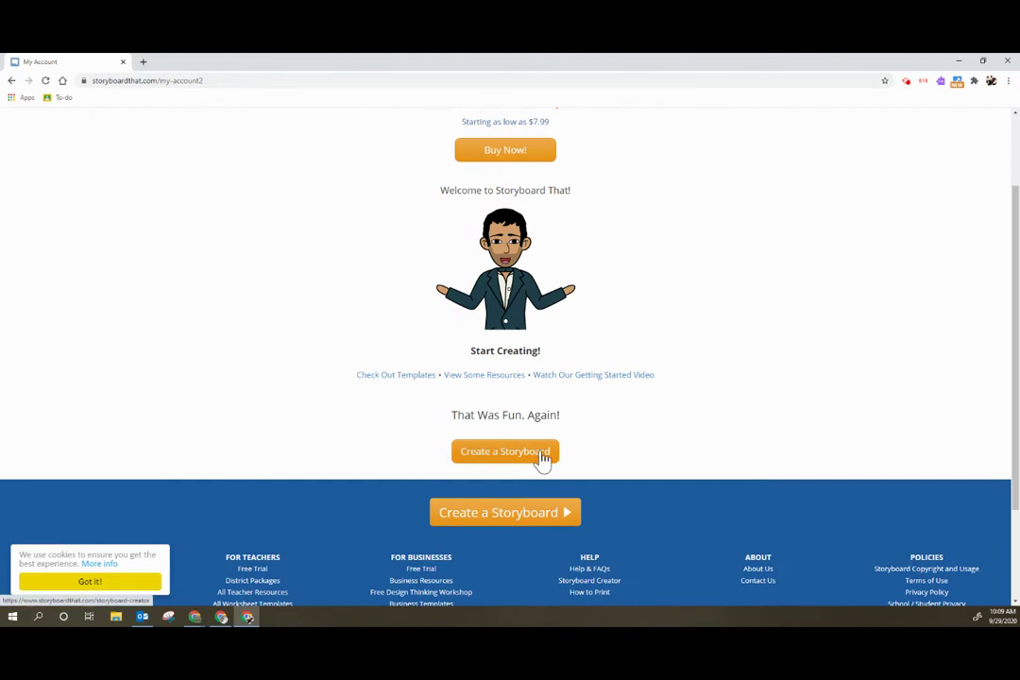
scroll(615, 433, up, 1)
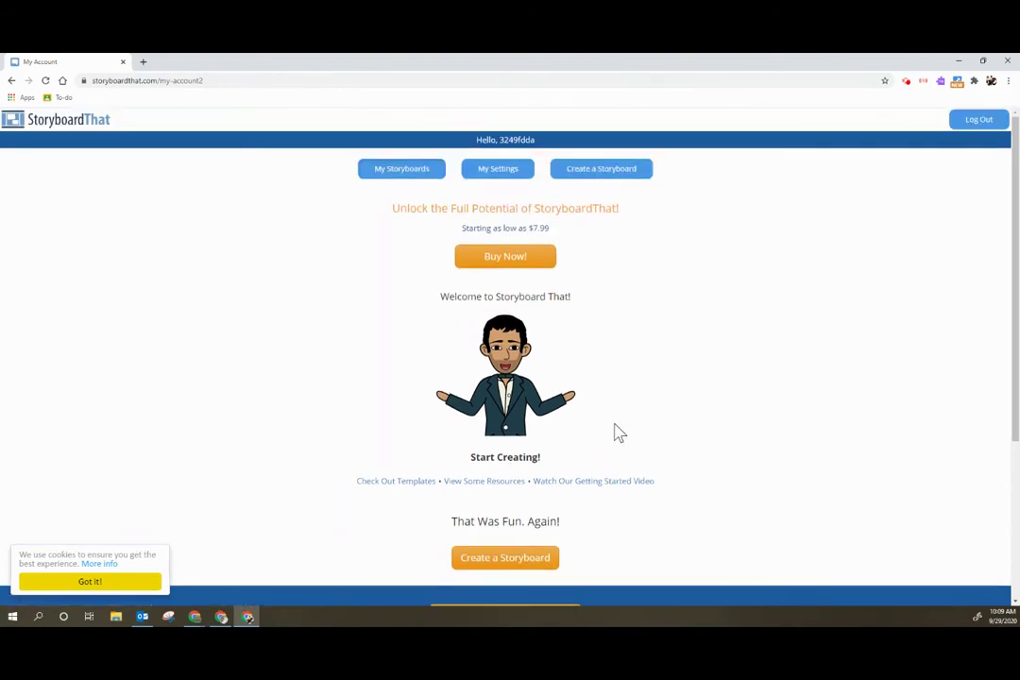
double_click(505, 140)
click(697, 290)
scroll(588, 478, down, 1)
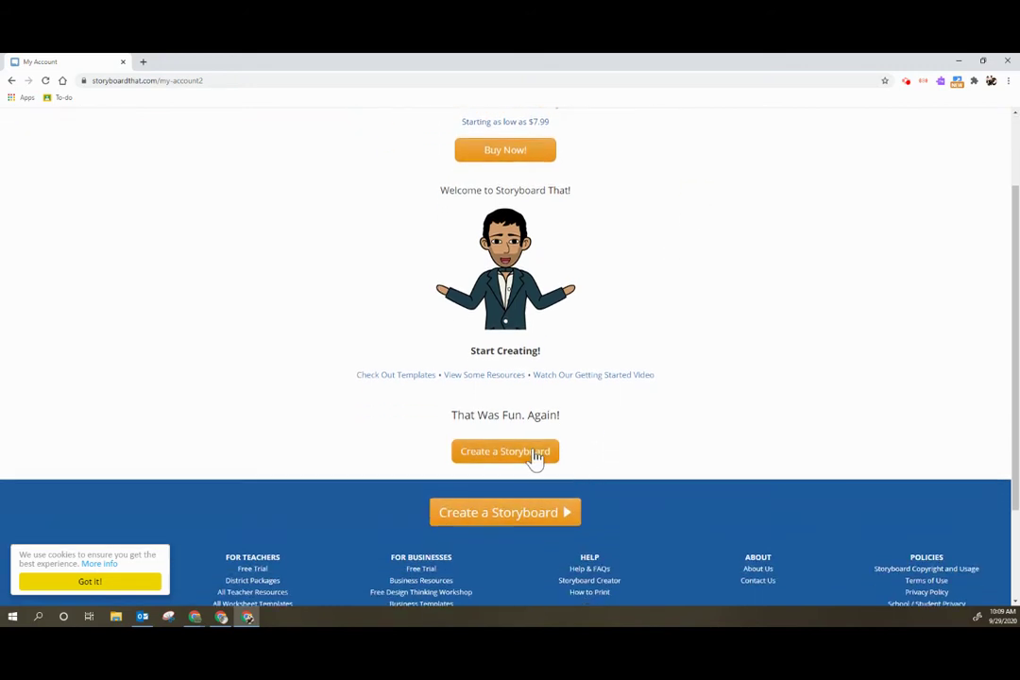
click(533, 454)
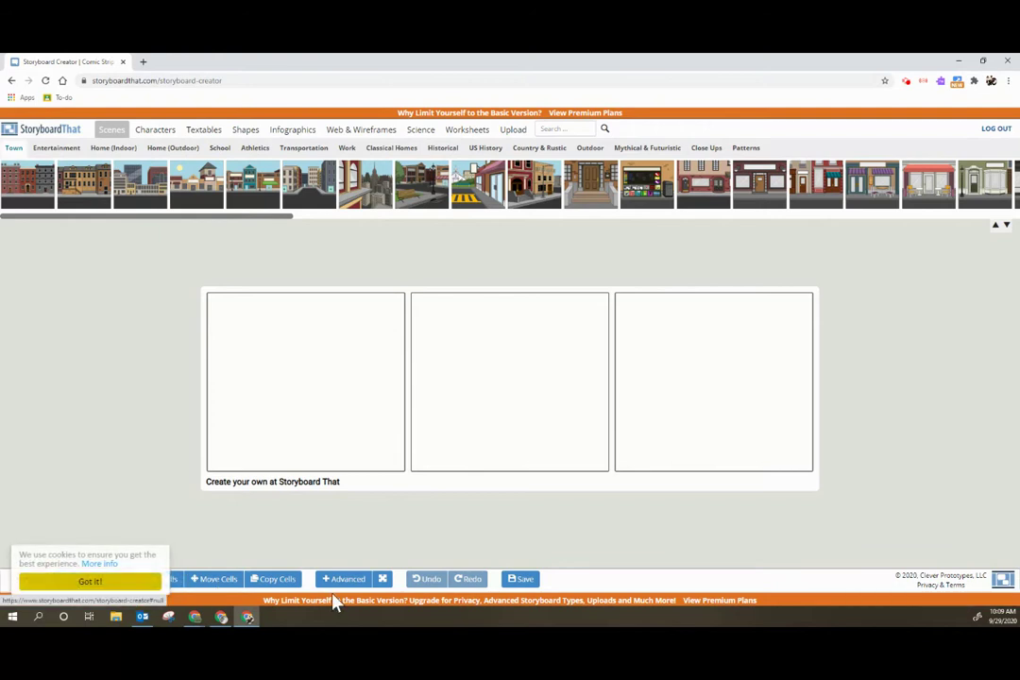
- Dismiss the cookie notice and pick the Traditional Storyboard layout, then close the layout options
click(98, 583)
click(76, 583)
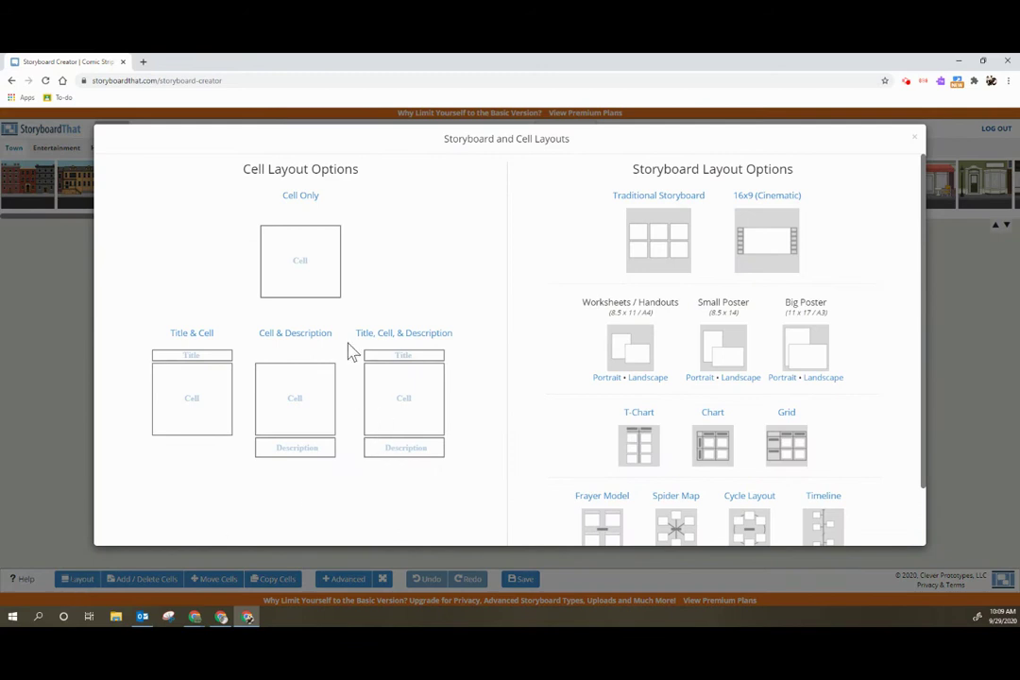
click(645, 246)
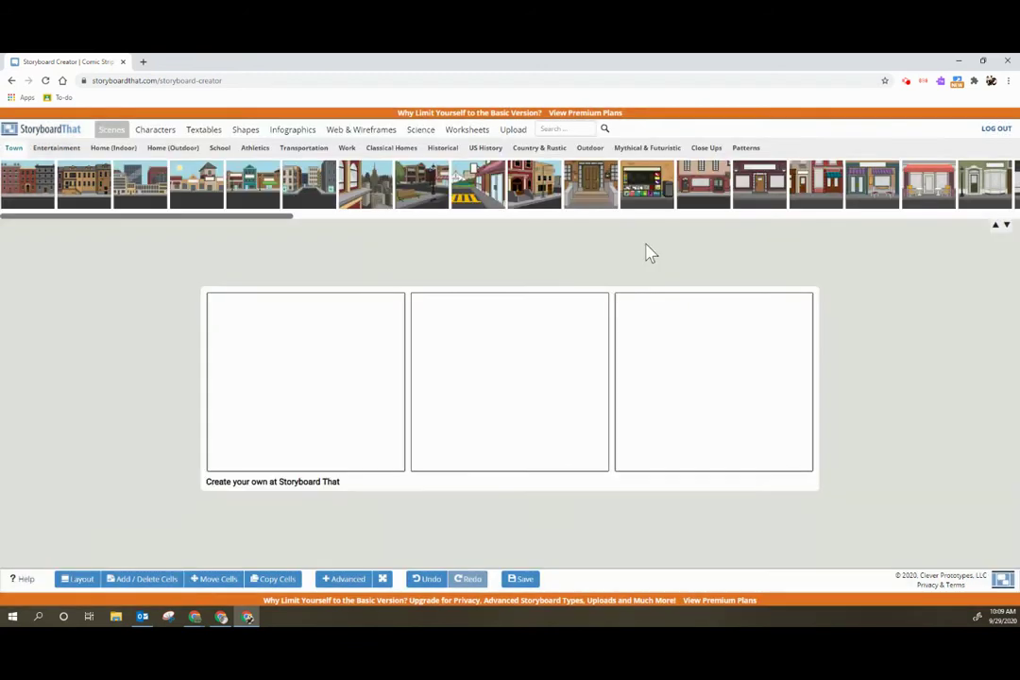
click(78, 579)
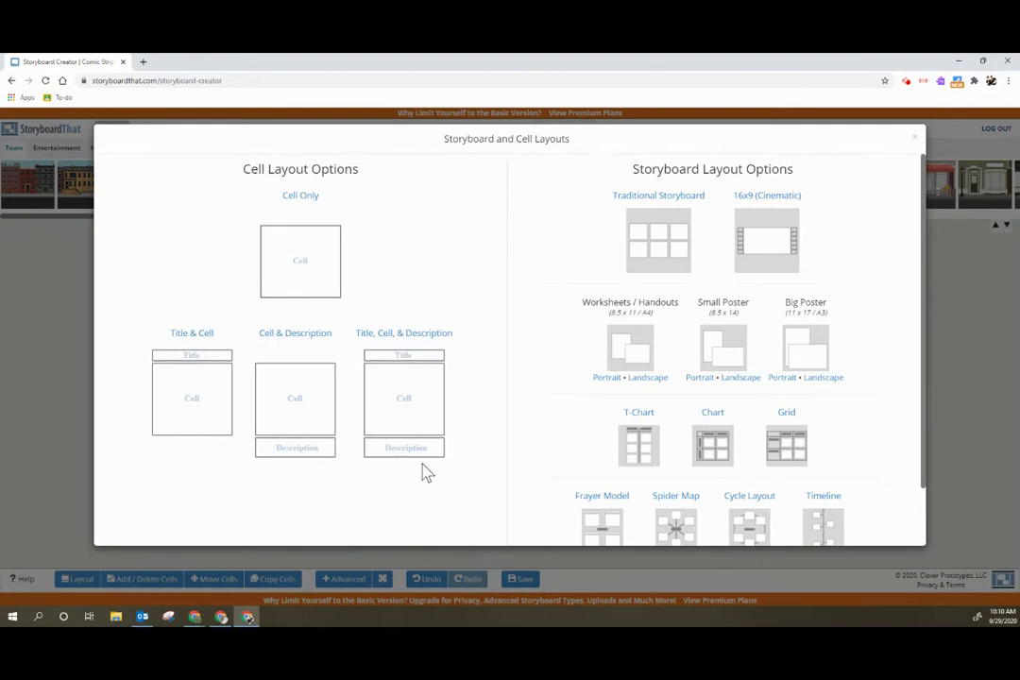
scroll(701, 307, down, 1)
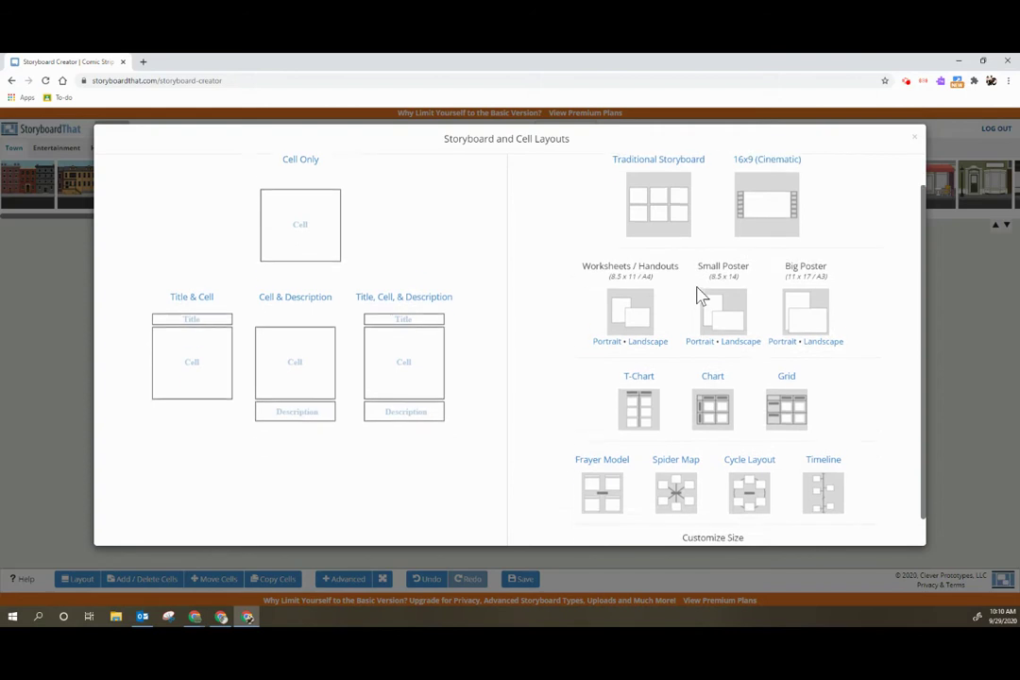
scroll(723, 449, up, 1)
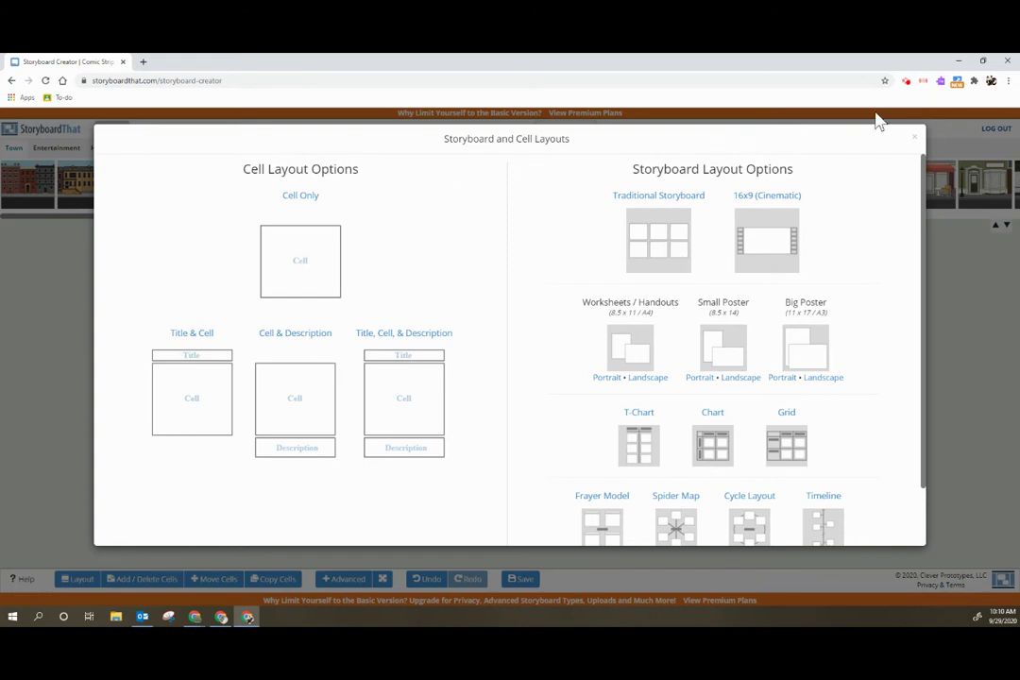
click(914, 137)
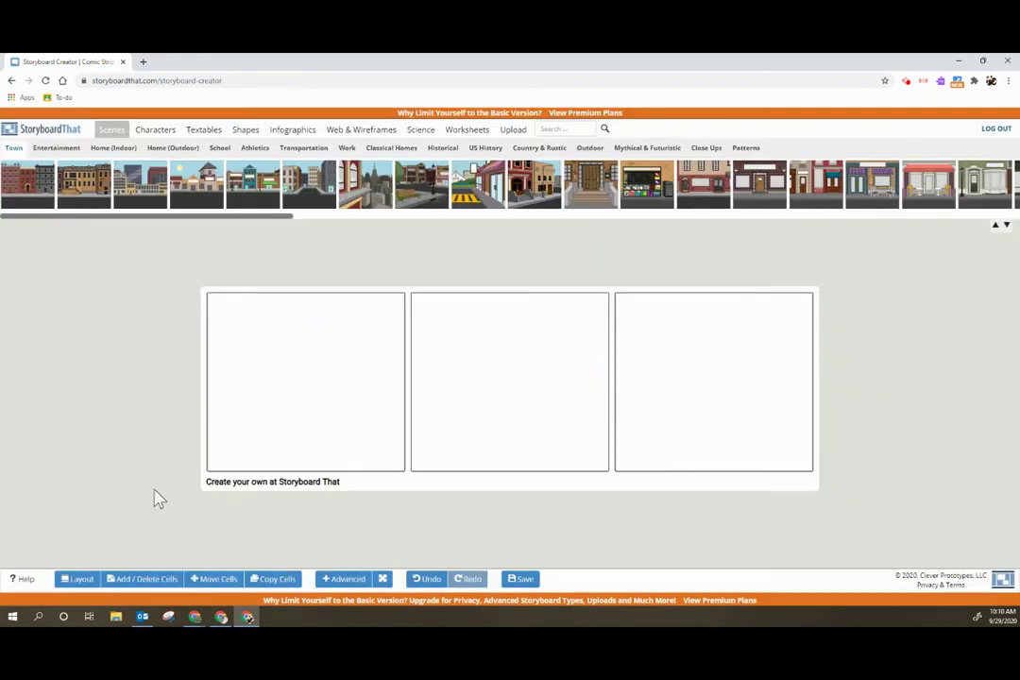
- Change the storyboard to a 3 x 2 grid of six cells
click(157, 584)
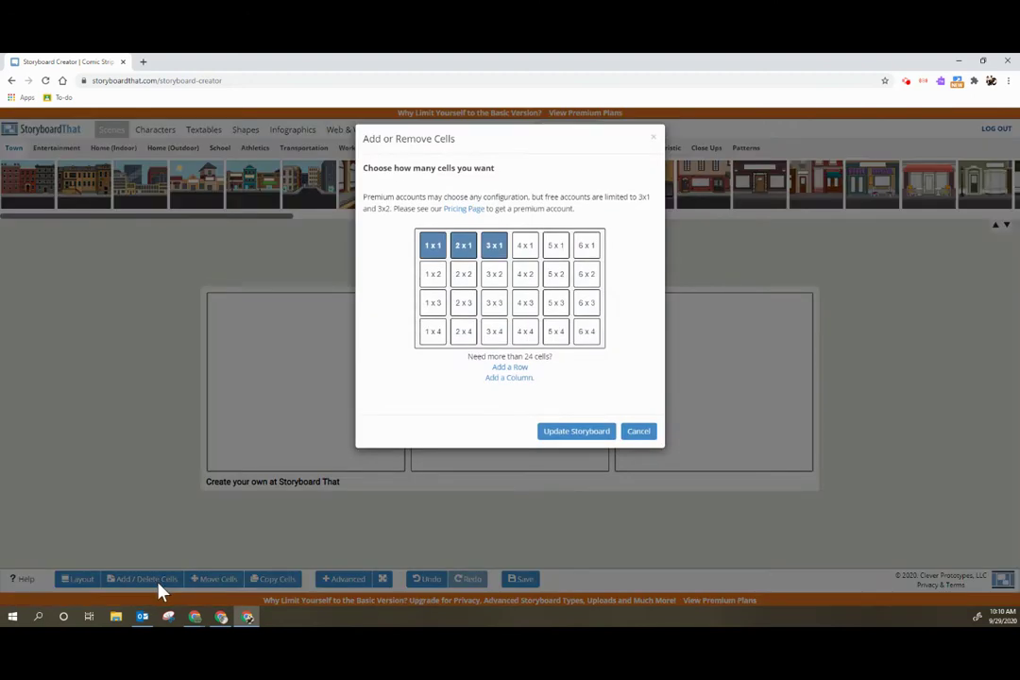
click(494, 274)
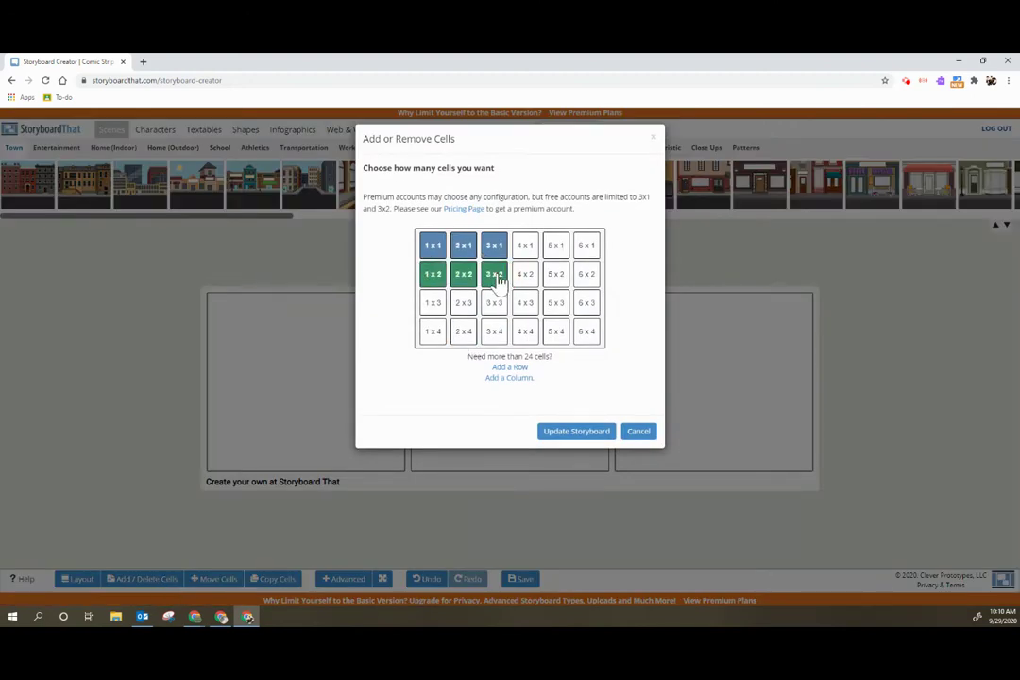
click(566, 436)
scroll(756, 467, down, 1)
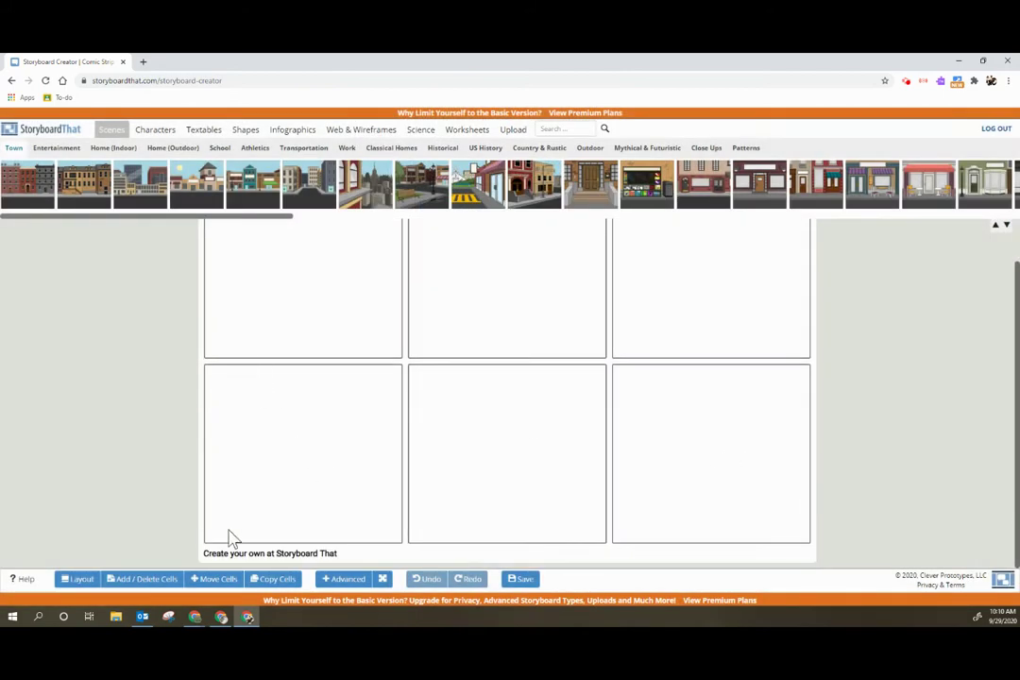
scroll(176, 346, up, 1)
- Place a horizontally flipped town street scene in cell one
drag(137, 194, 260, 284)
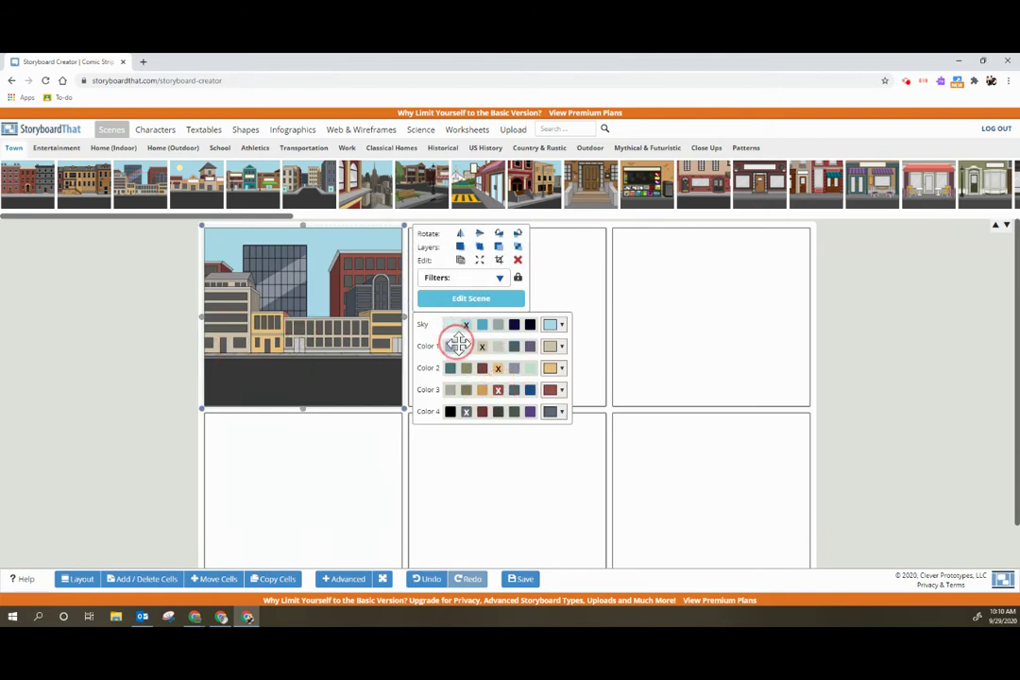
click(461, 236)
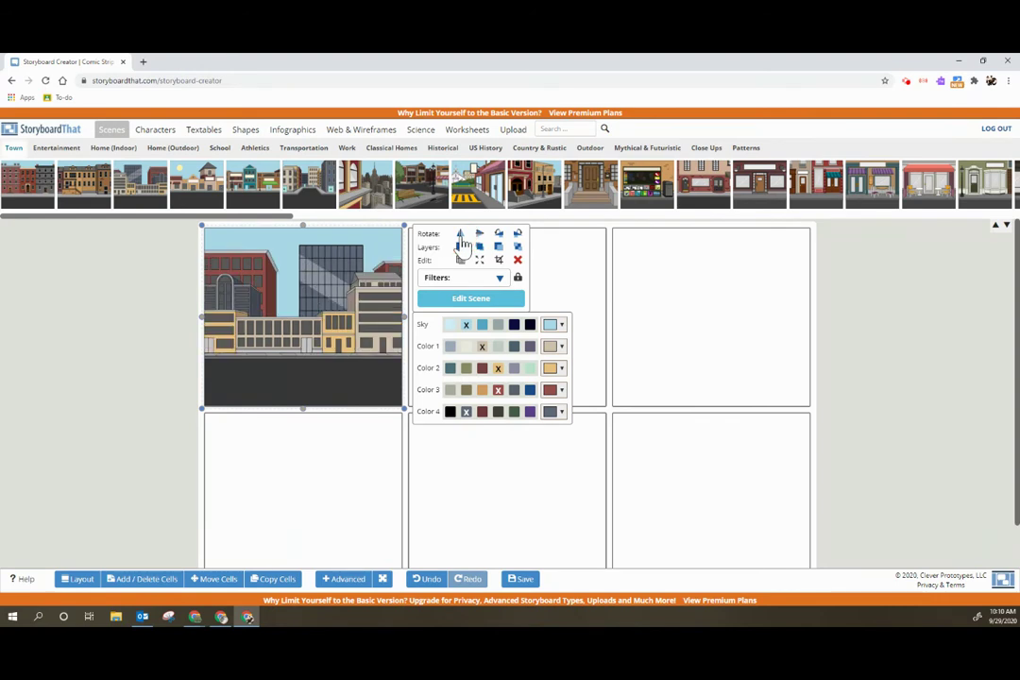
click(76, 289)
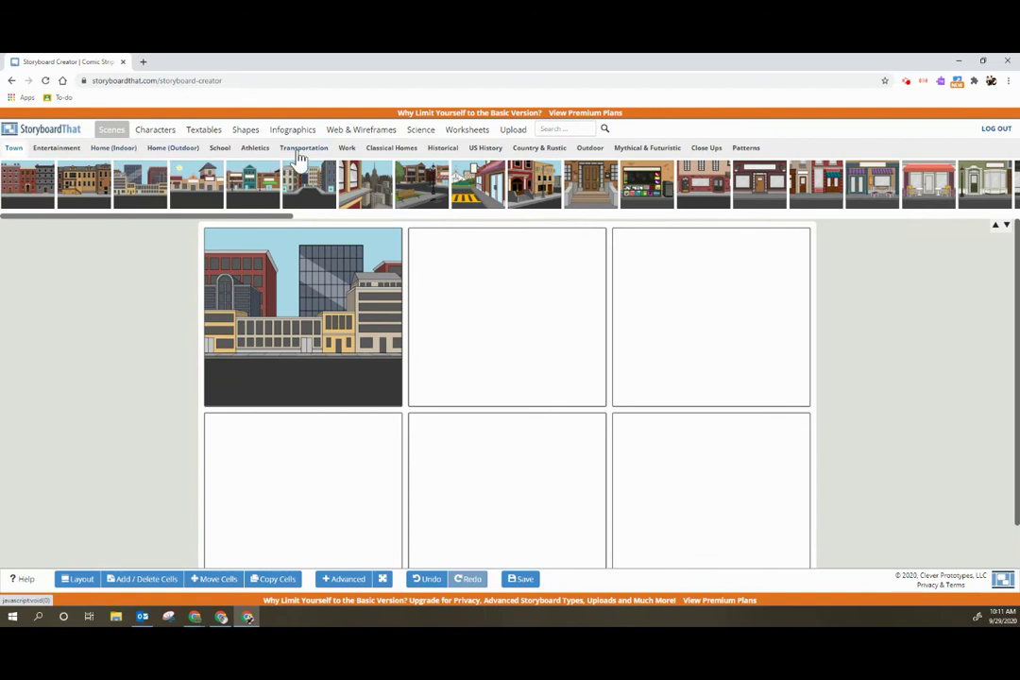
- Browse the Classical Homes and Historical scene collections
click(395, 156)
click(437, 156)
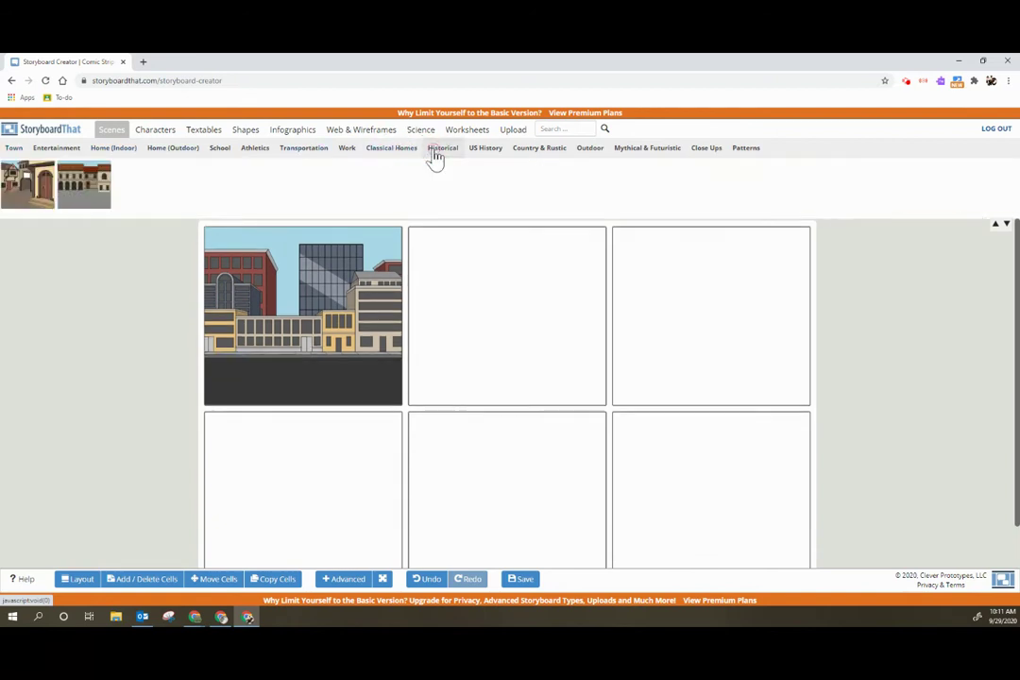
drag(227, 219, 132, 298)
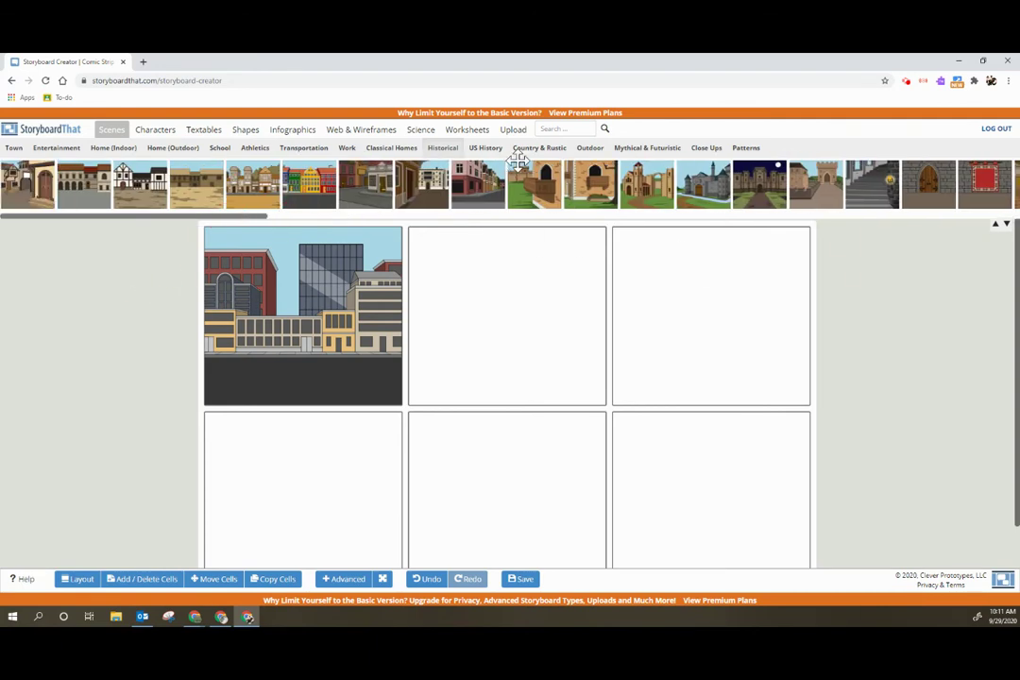
- Look through the US History and Country & Rustic scenes, then switch to Characters
click(483, 151)
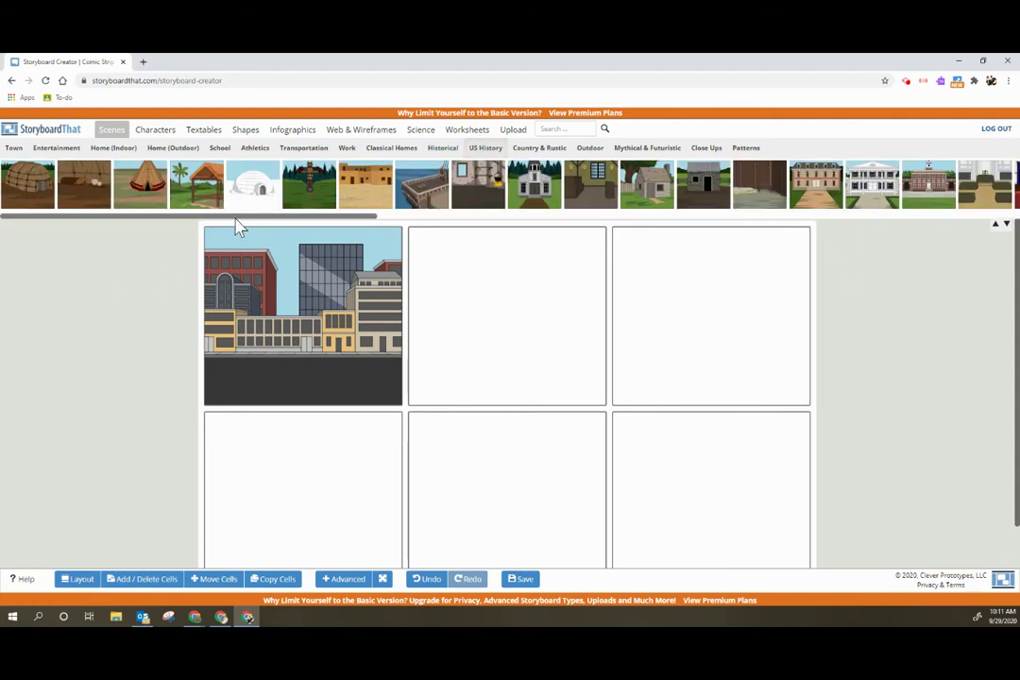
drag(234, 218, 121, 222)
drag(350, 218, 843, 239)
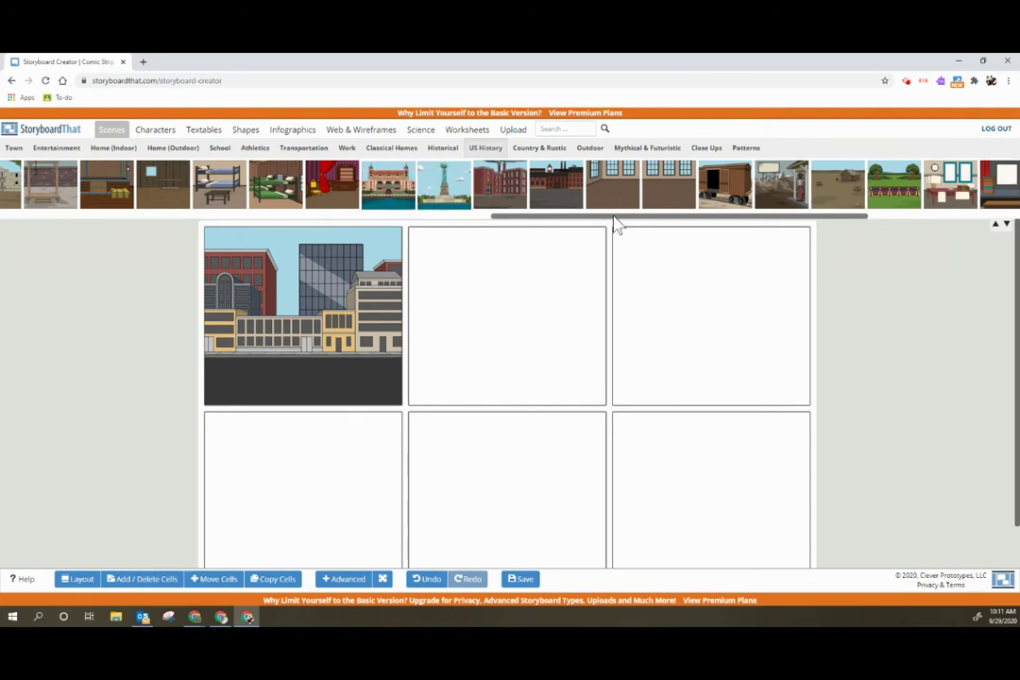
drag(612, 215, 943, 179)
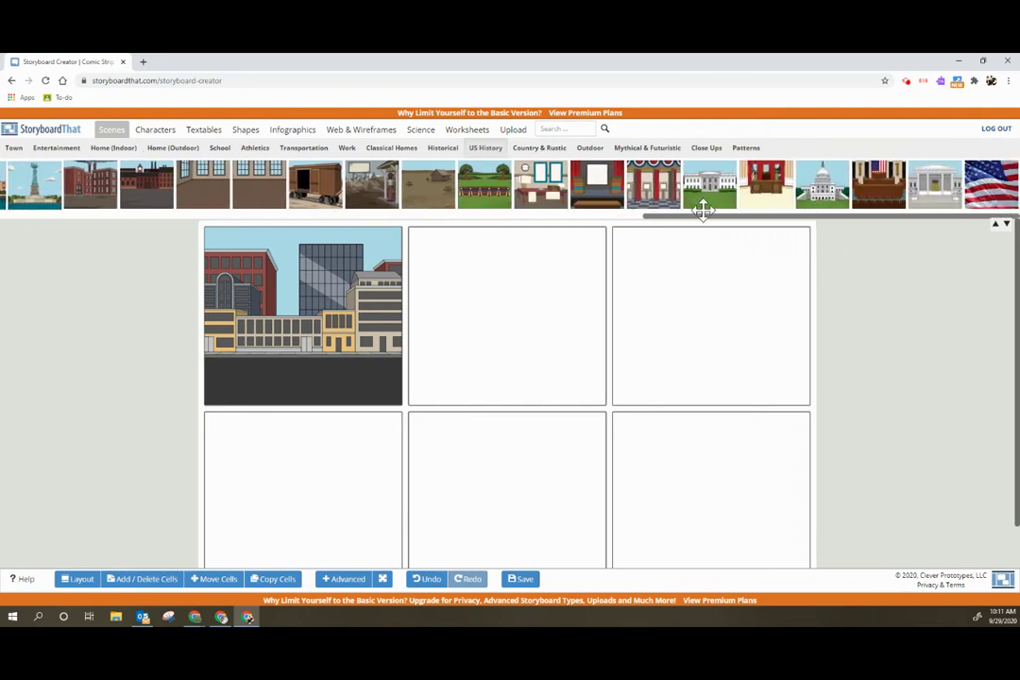
click(540, 151)
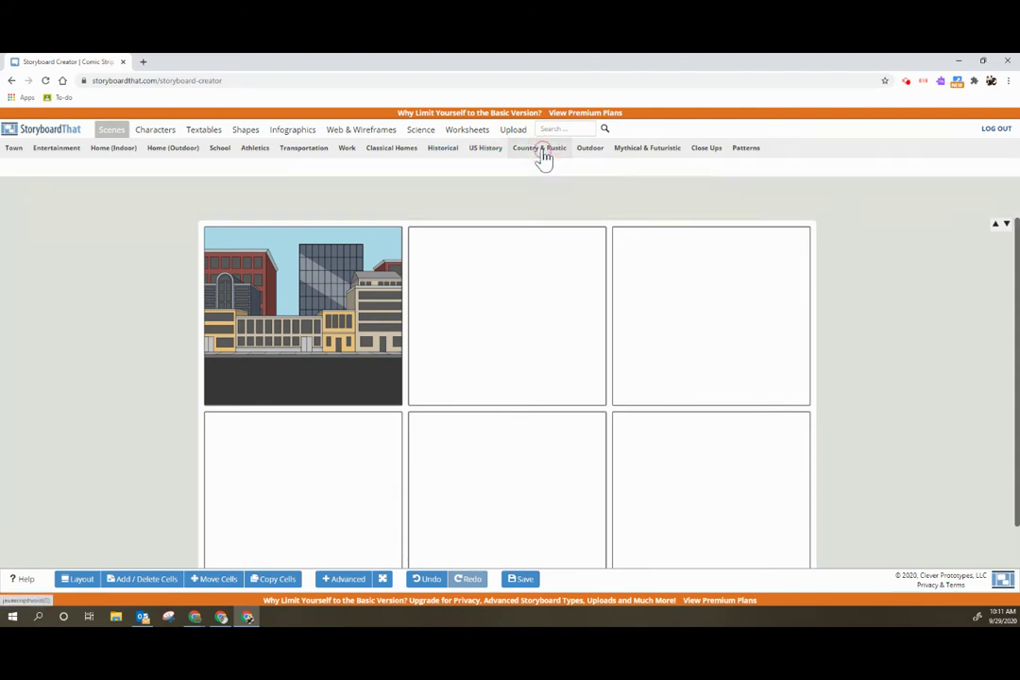
click(152, 134)
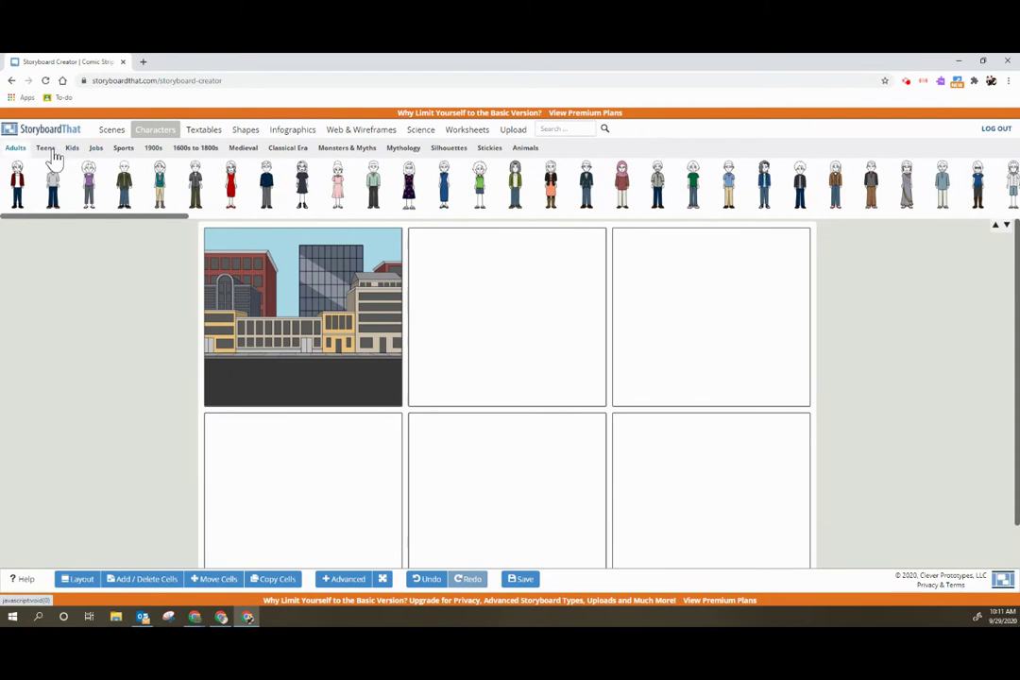
- Add a robed Classical Era character to cell one, keeping her original hair colour
click(288, 147)
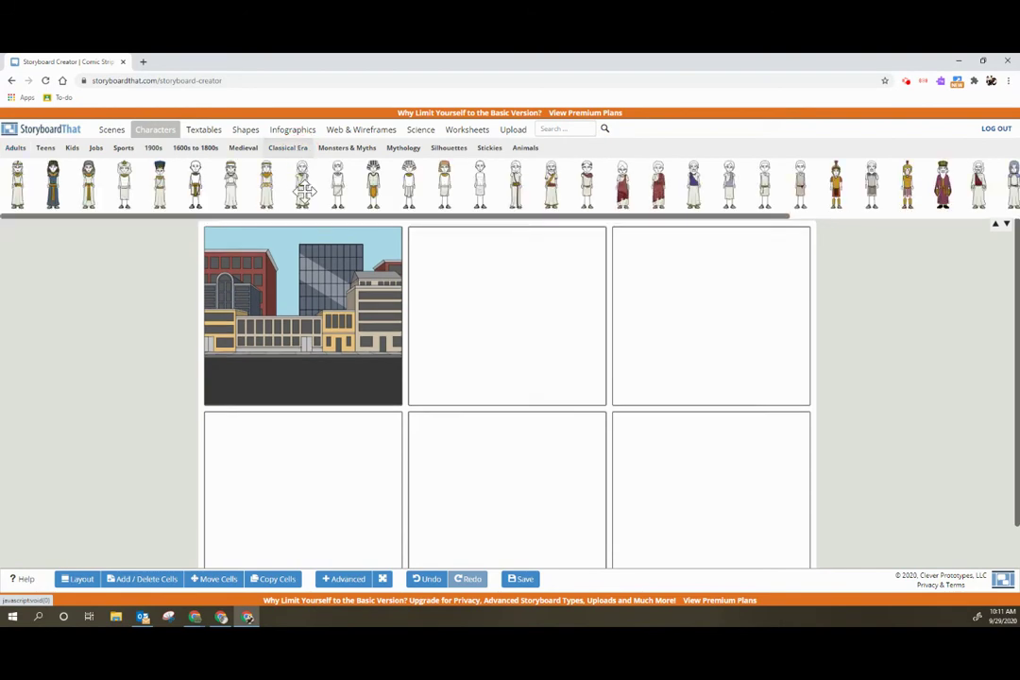
drag(302, 185, 279, 326)
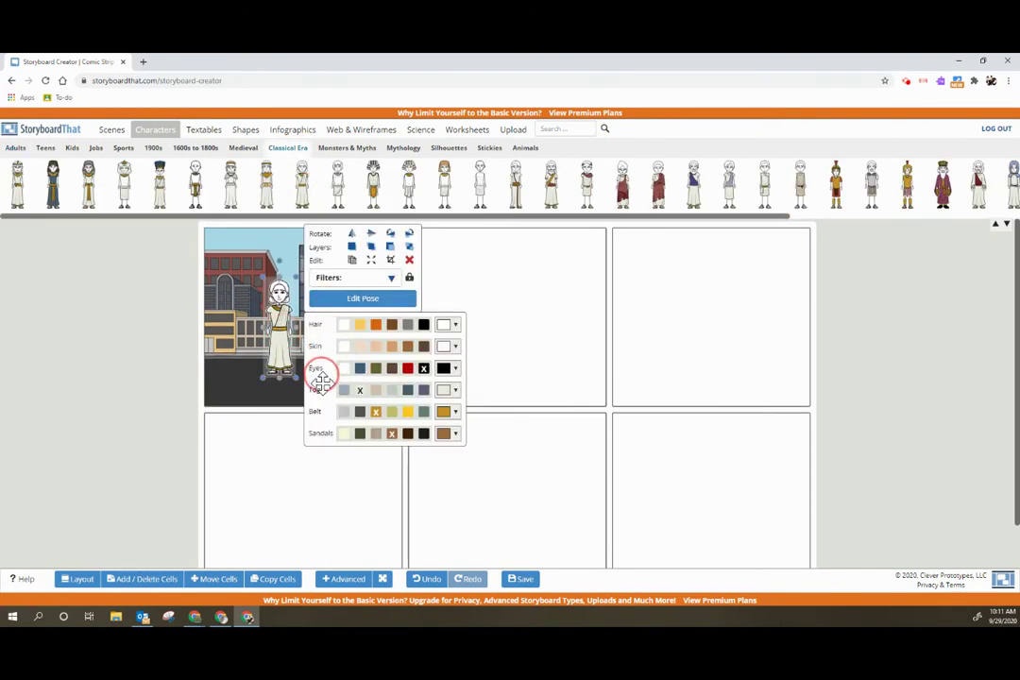
click(455, 326)
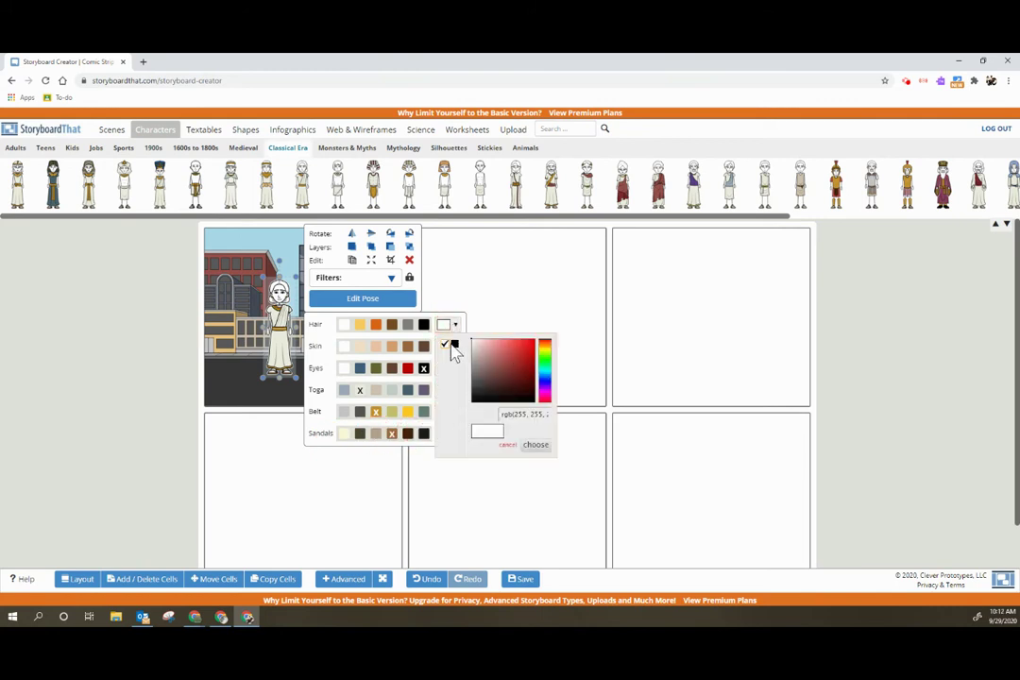
click(446, 343)
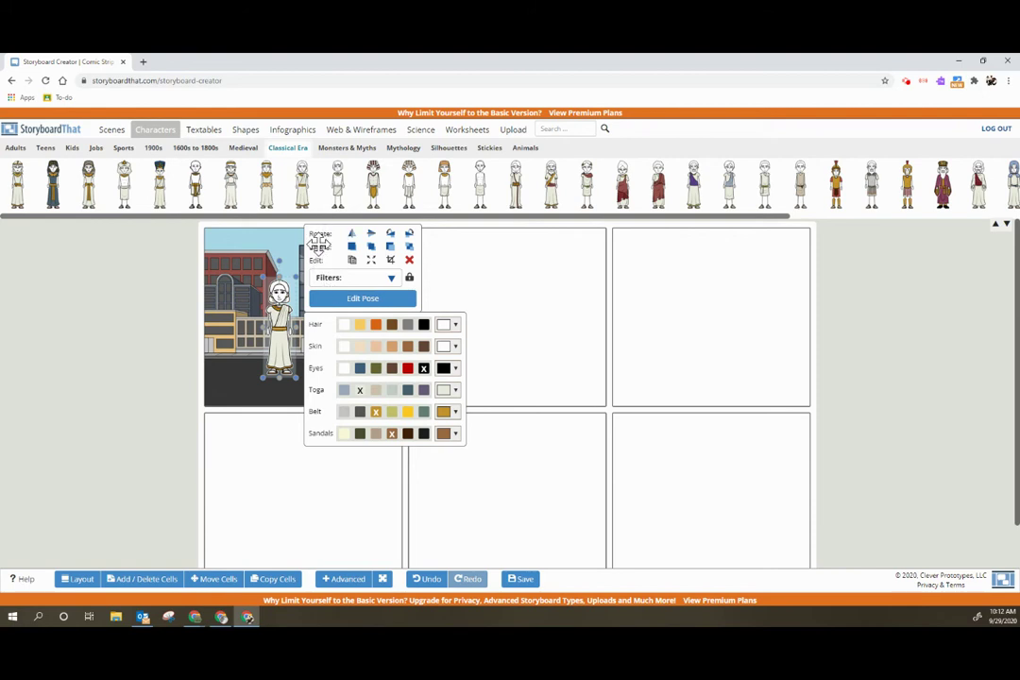
click(363, 298)
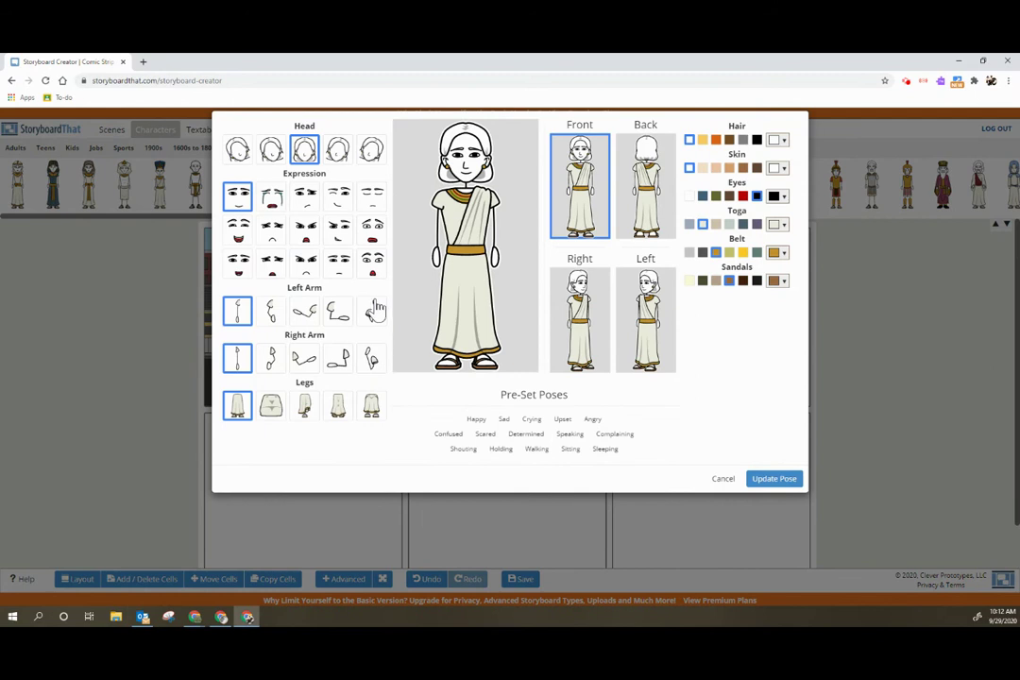
- Pose the character with a shocked face, outstretched left arm and standing legs
click(374, 231)
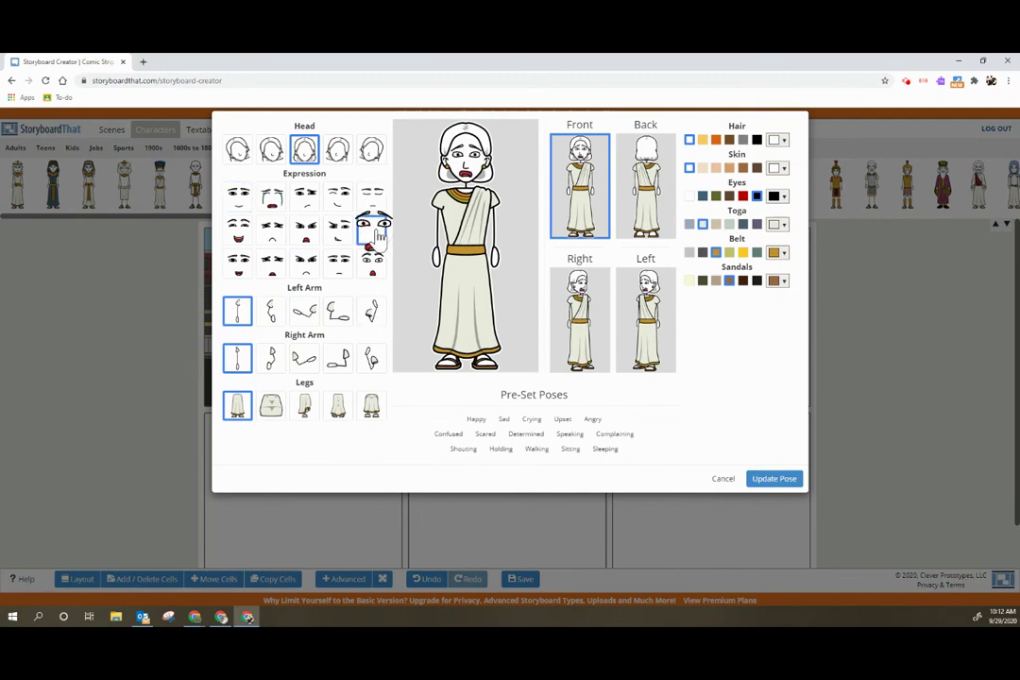
click(307, 314)
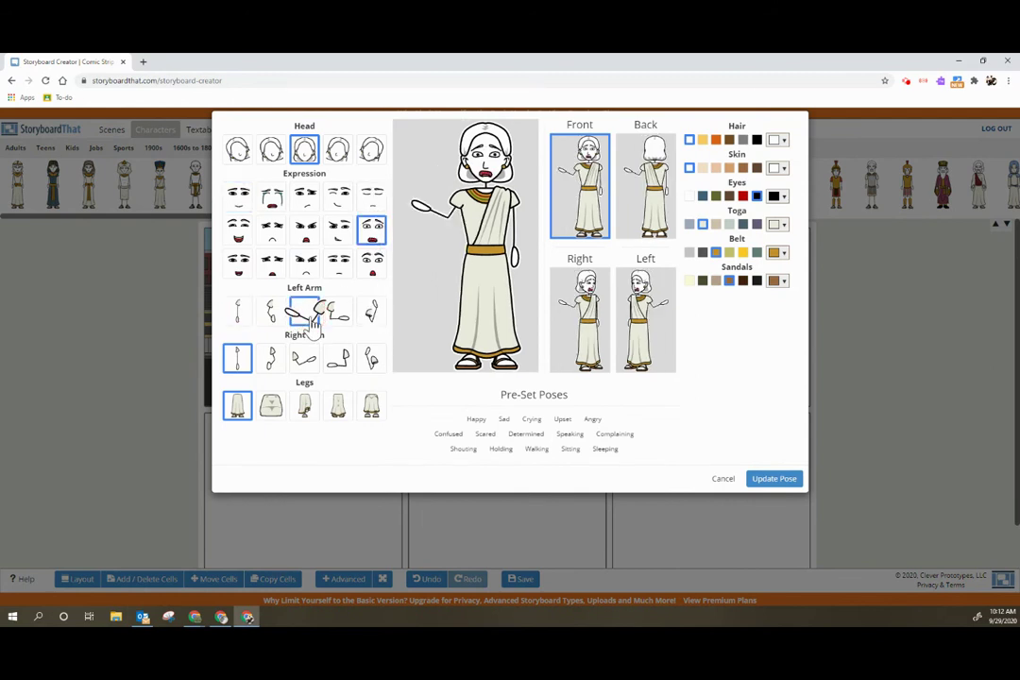
click(338, 408)
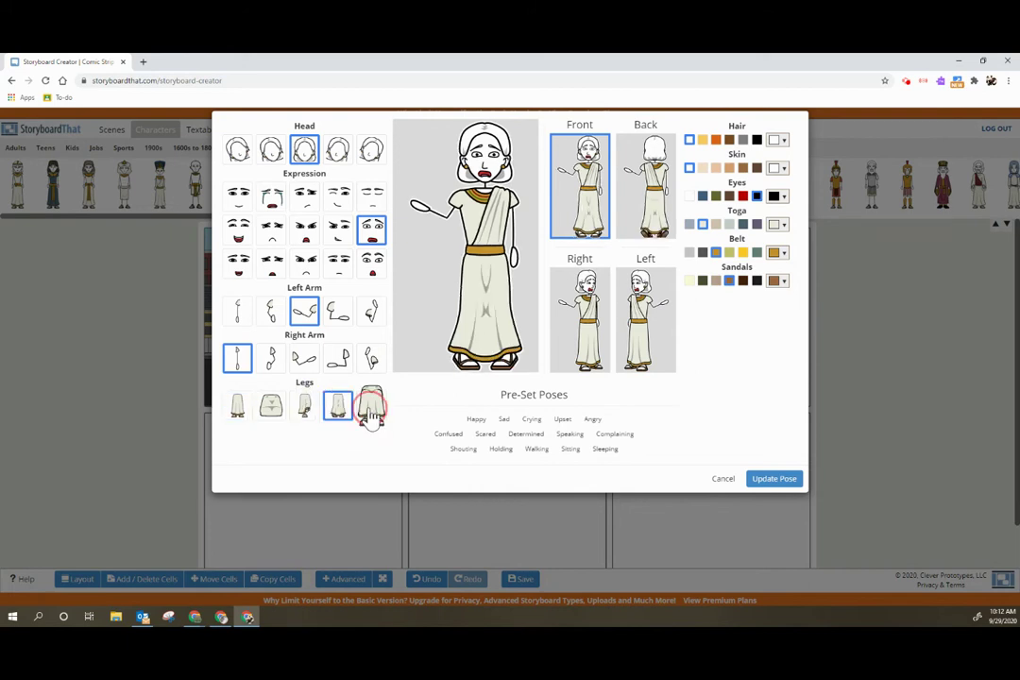
click(371, 411)
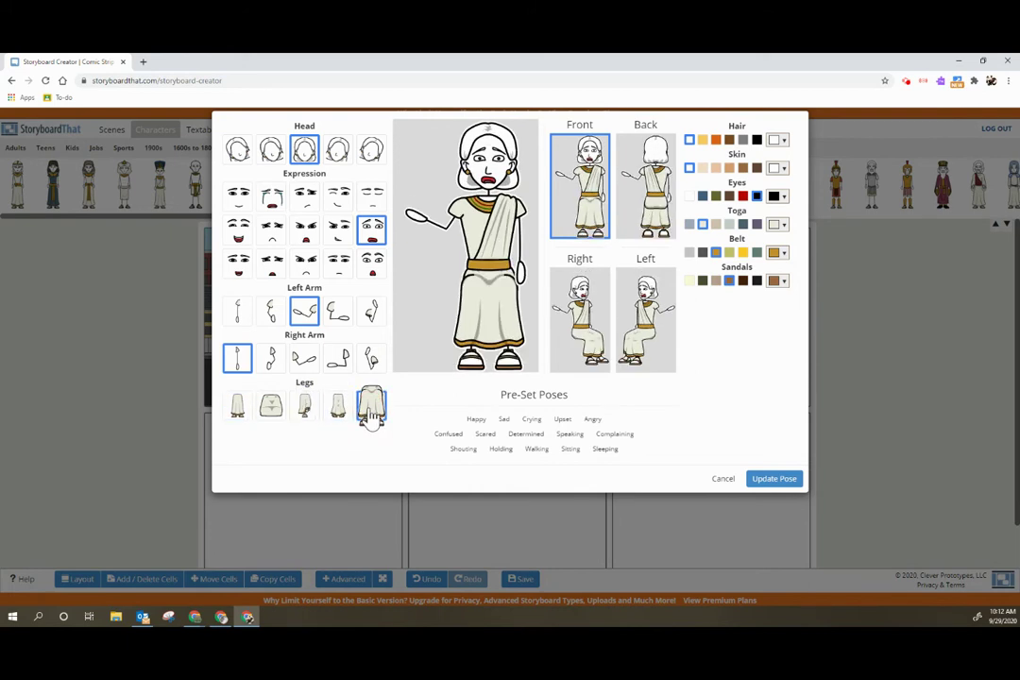
click(270, 408)
click(237, 416)
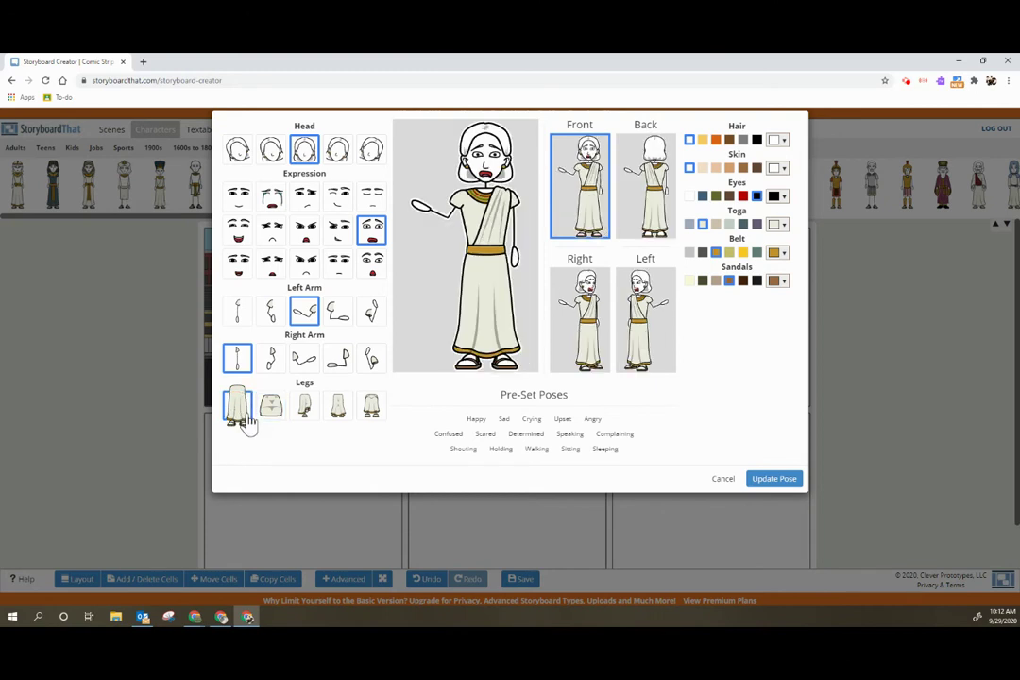
click(774, 486)
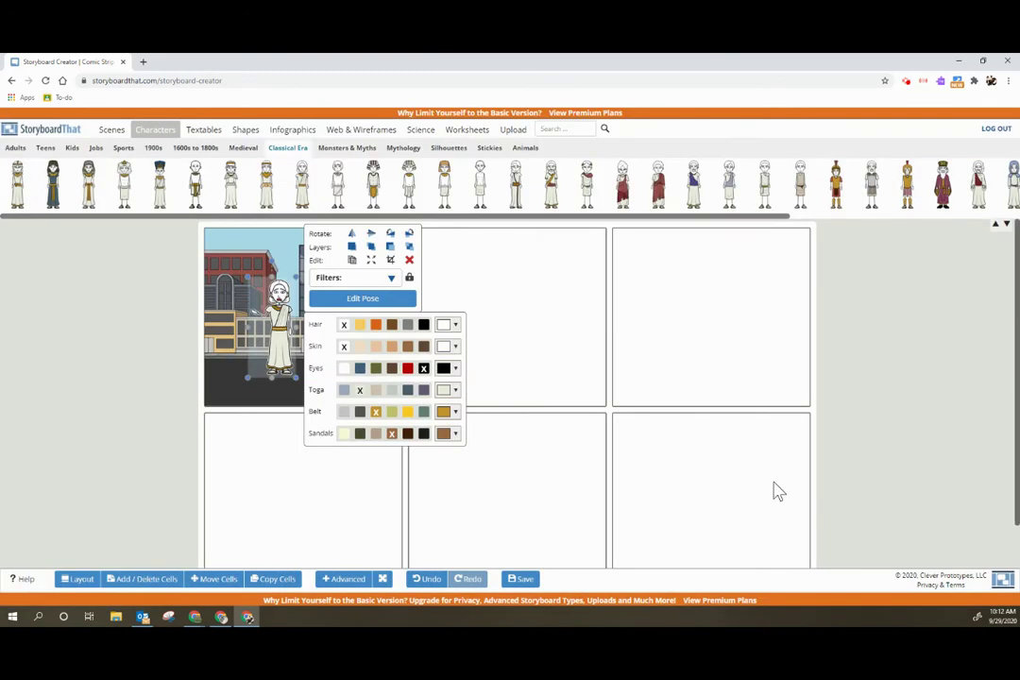
- Browse the Textables, Shapes, Infographics, Web & Wireframes, Science and Worksheets libraries
click(149, 339)
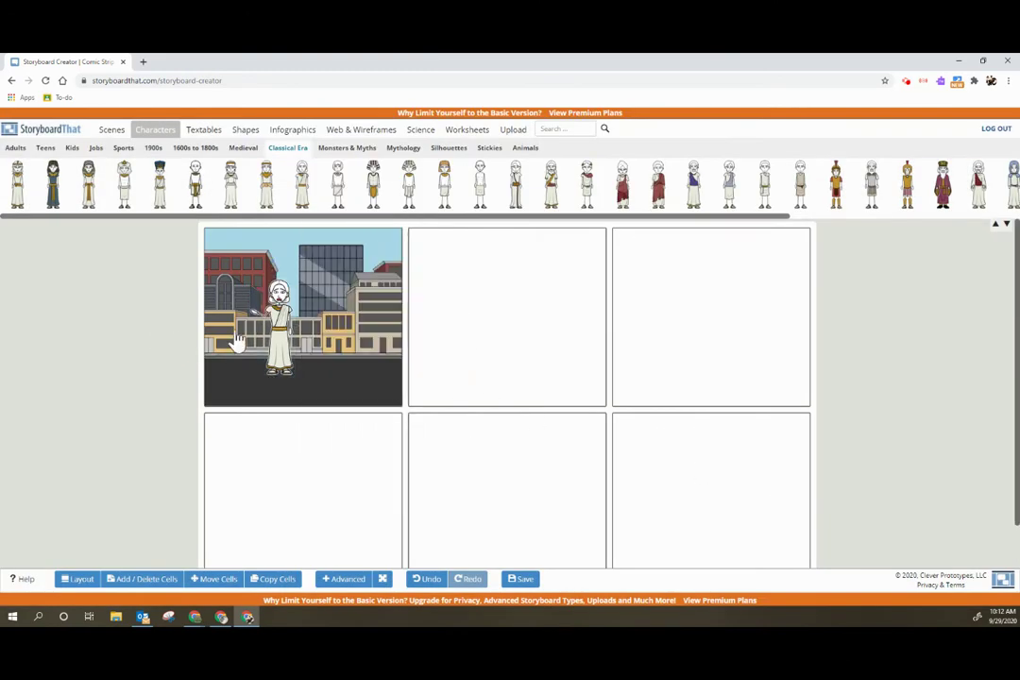
click(205, 130)
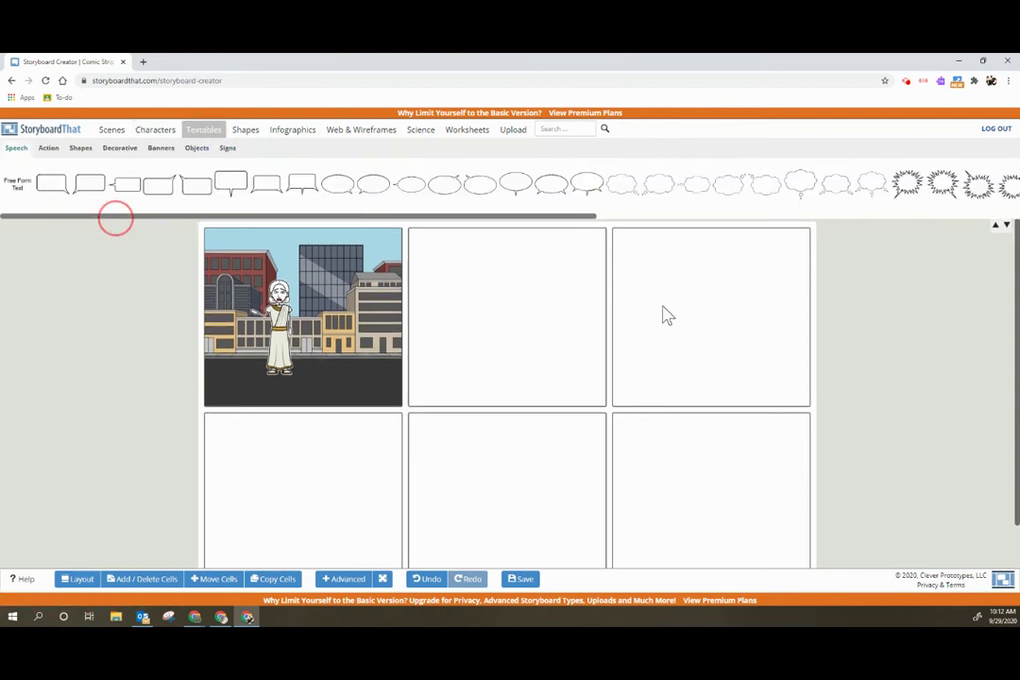
click(248, 130)
click(289, 137)
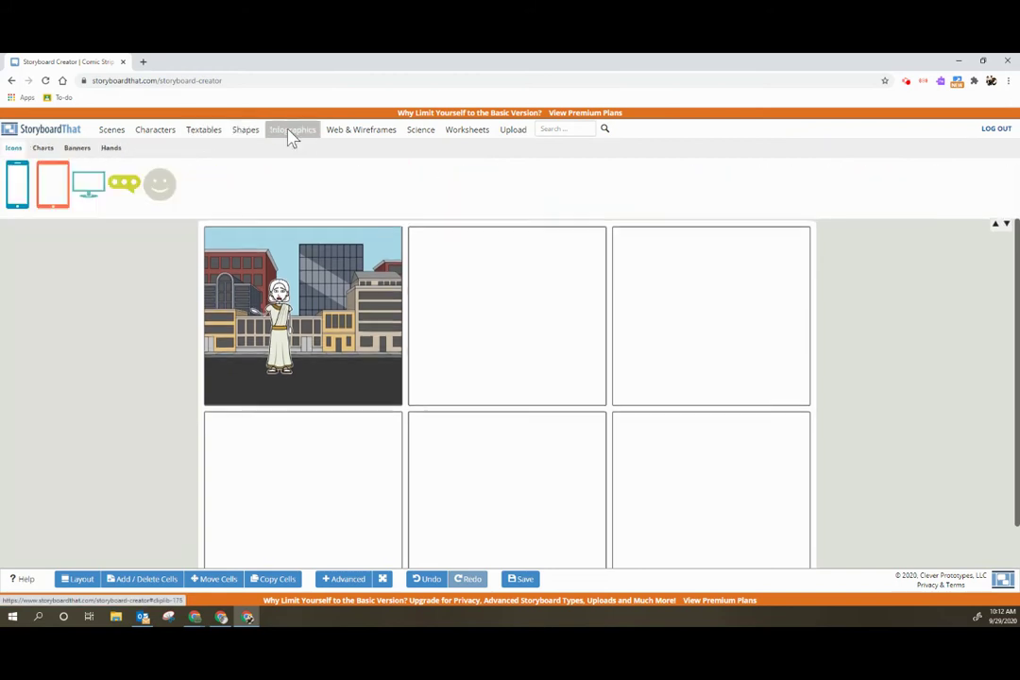
drag(288, 222, 113, 258)
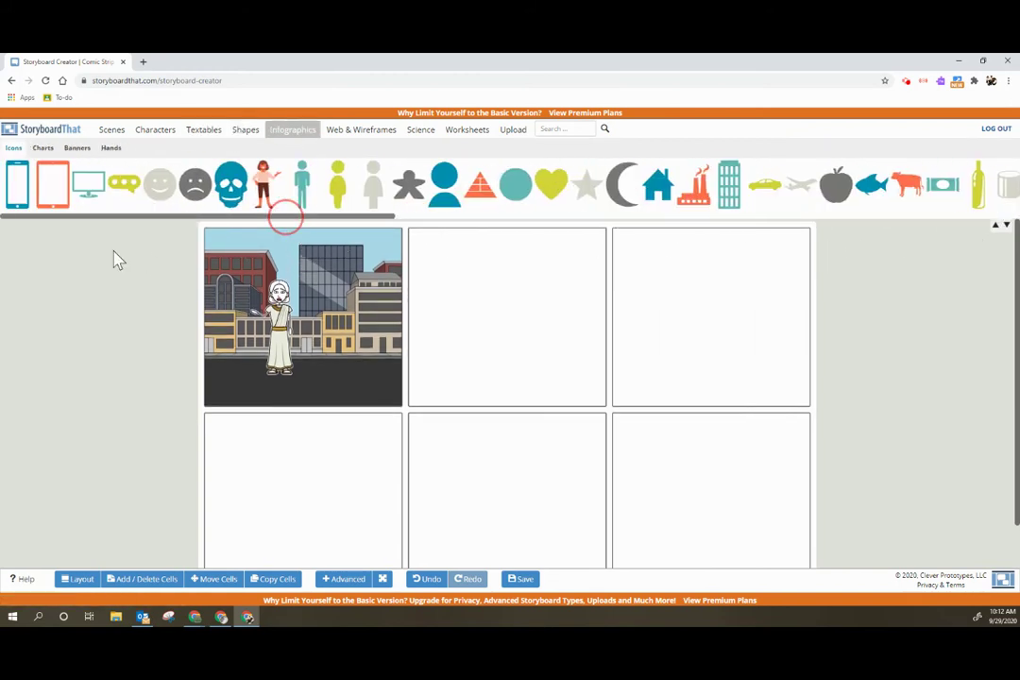
click(378, 132)
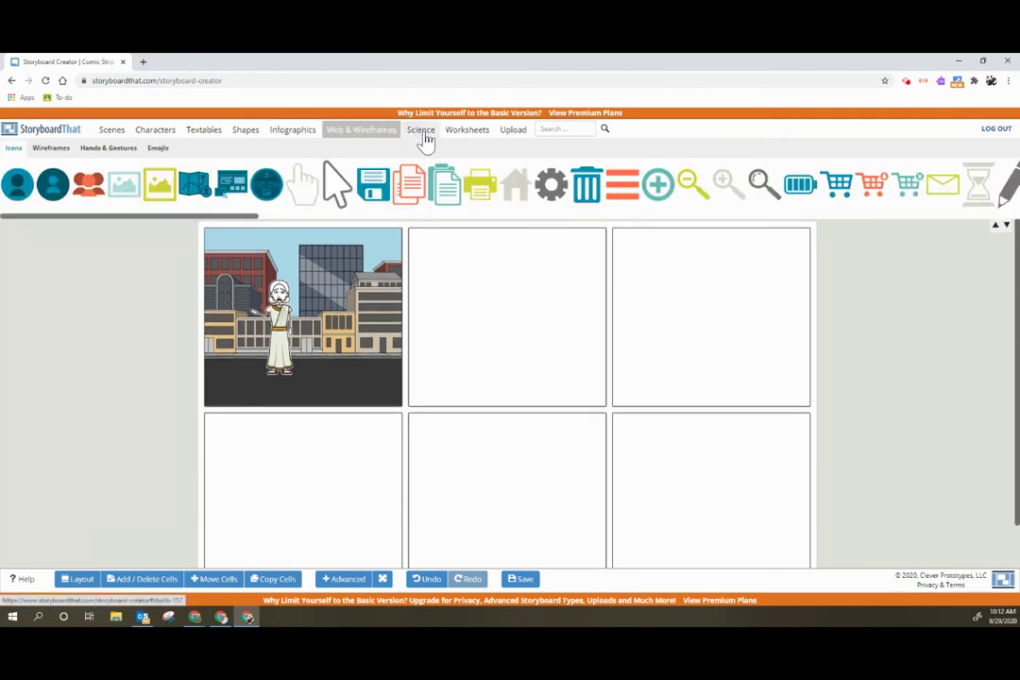
click(421, 132)
click(470, 133)
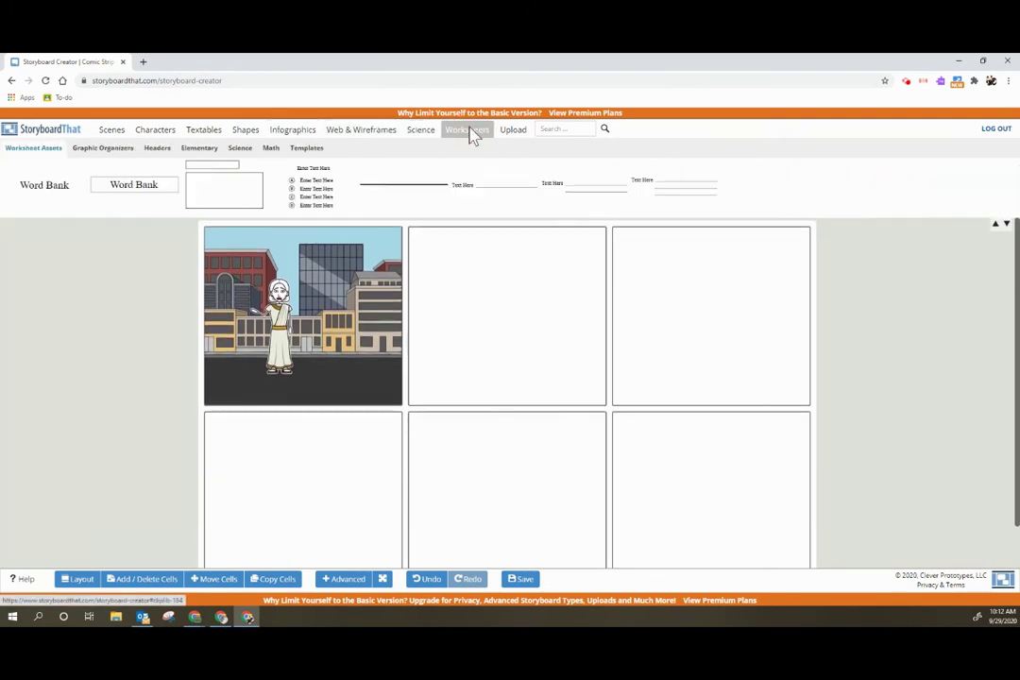
drag(332, 217, 206, 236)
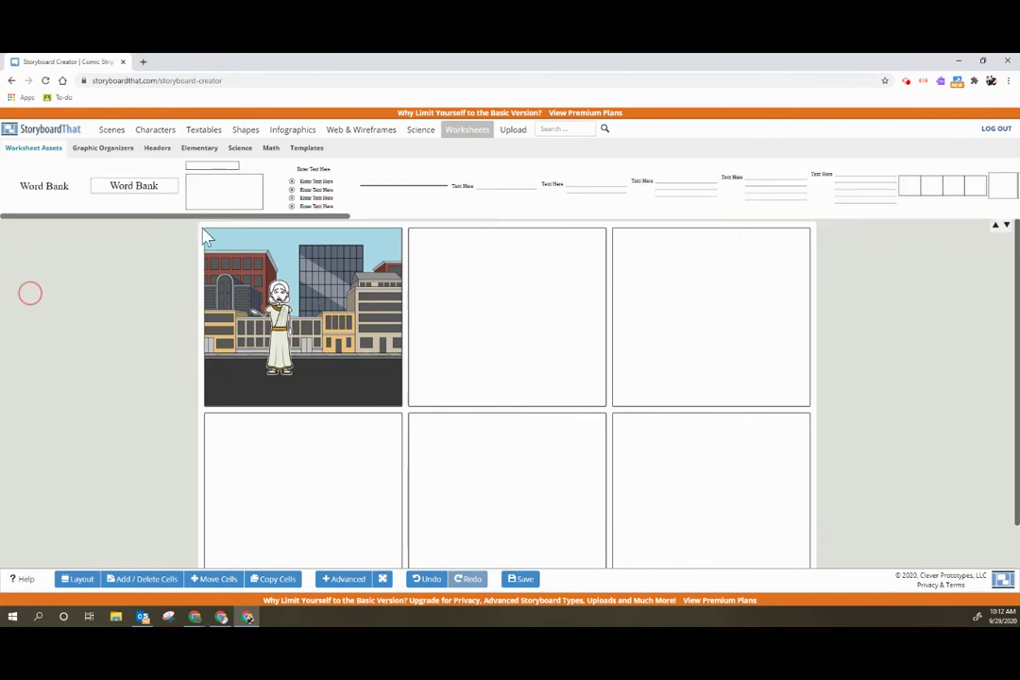
- Look over the Upload tab, then search the artwork library for 'whale'
click(511, 131)
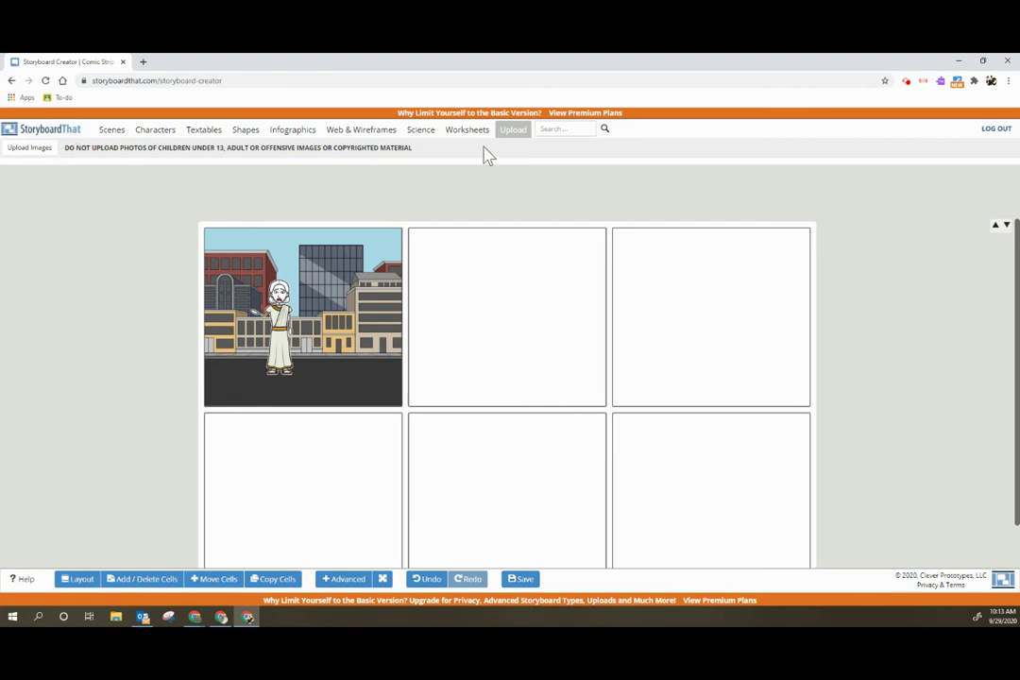
click(562, 130)
key(Return)
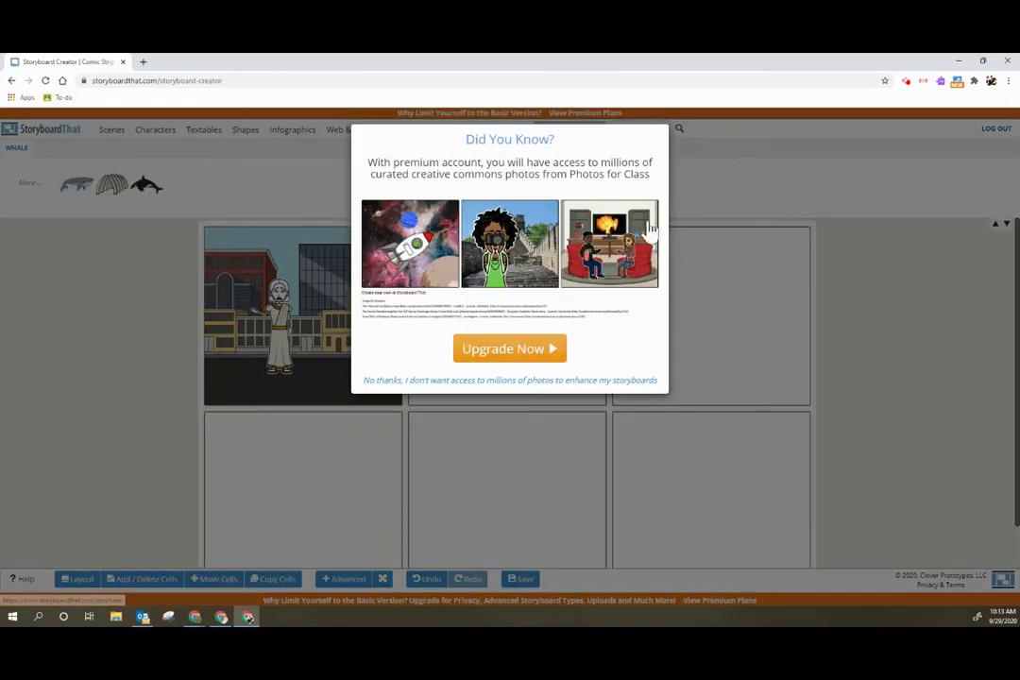
- Dismiss the upgrade popup and place the first whale result at the bottom of cell 1
click(700, 209)
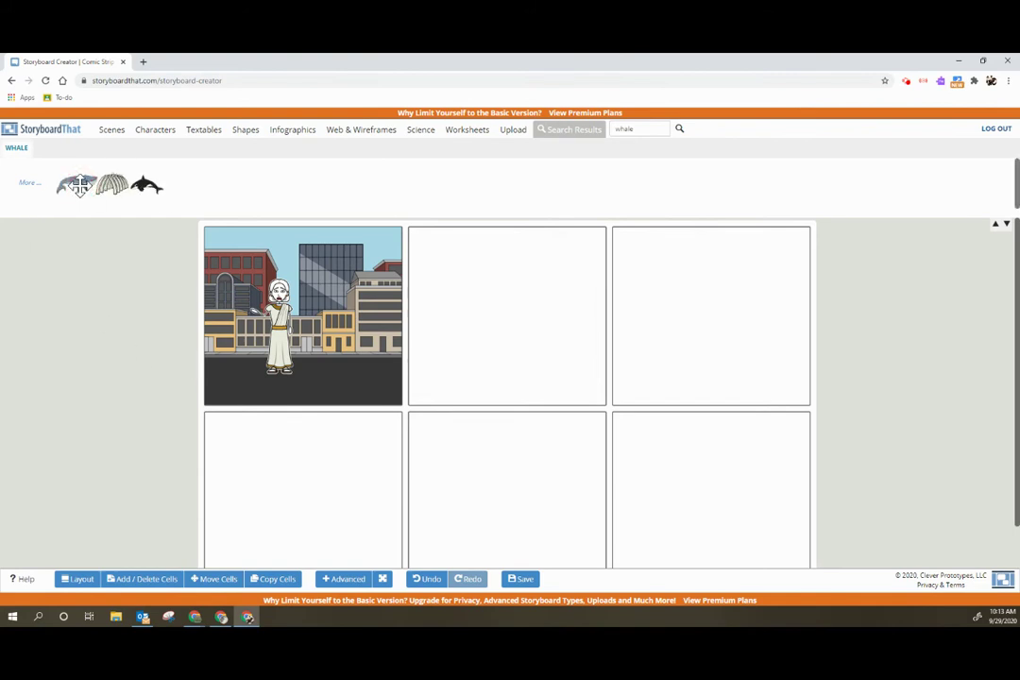
drag(84, 182, 332, 374)
click(179, 382)
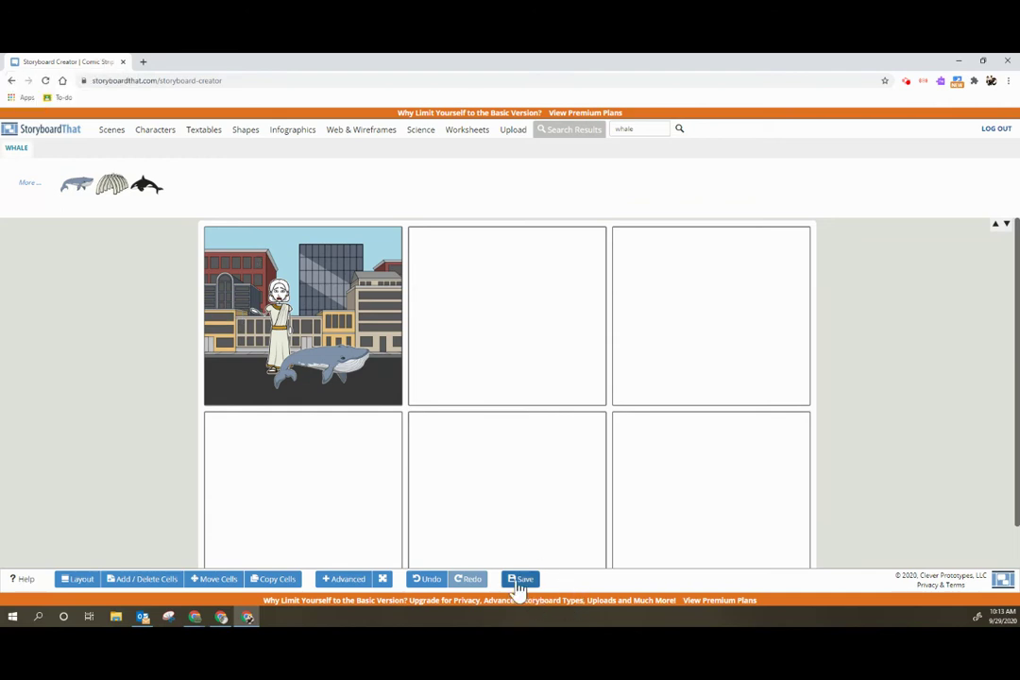
click(519, 580)
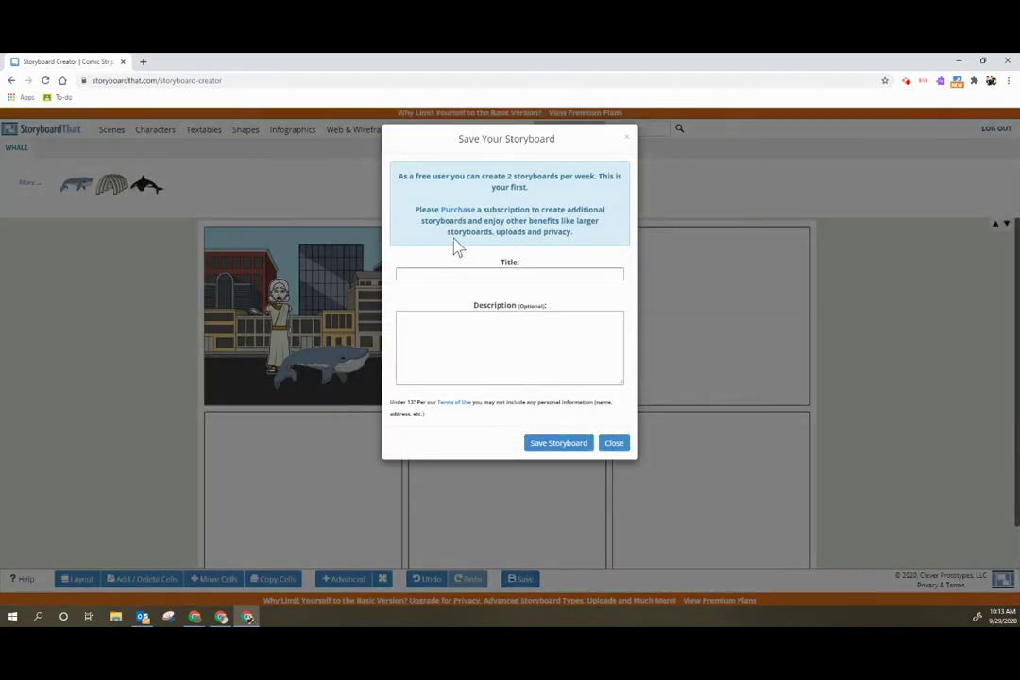
- Enter 'Test' as the storyboard title and save it
click(500, 276)
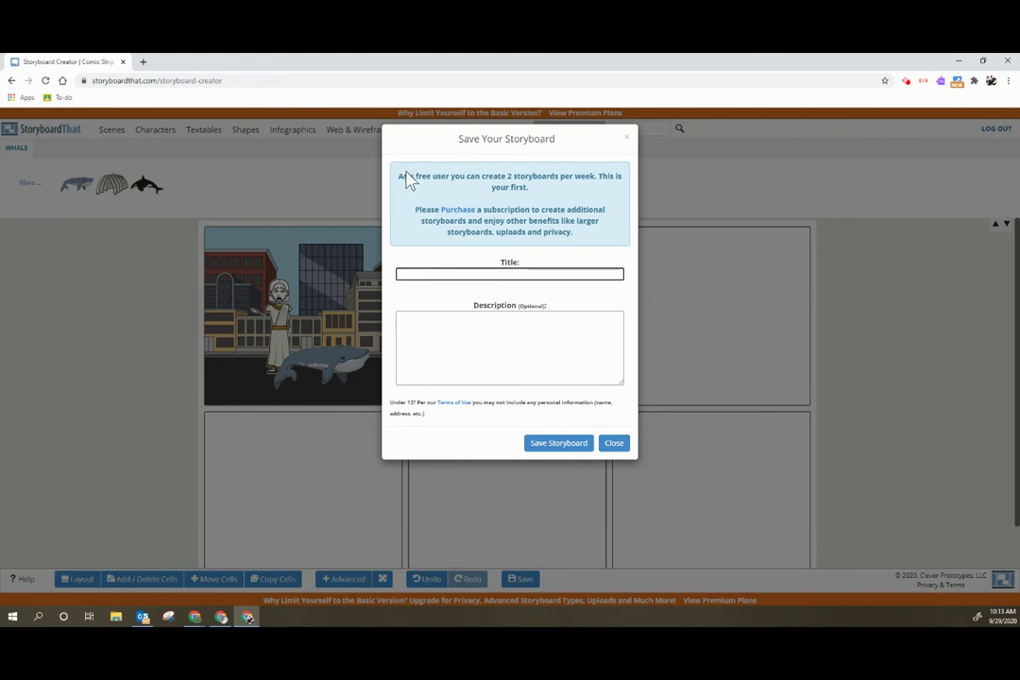
click(432, 180)
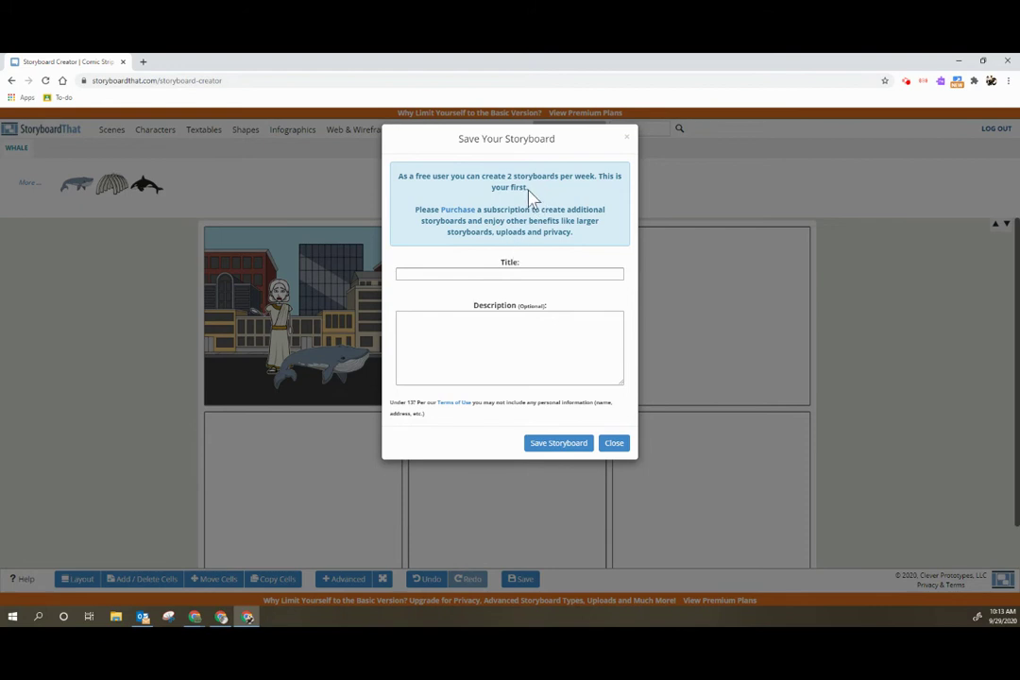
click(518, 274)
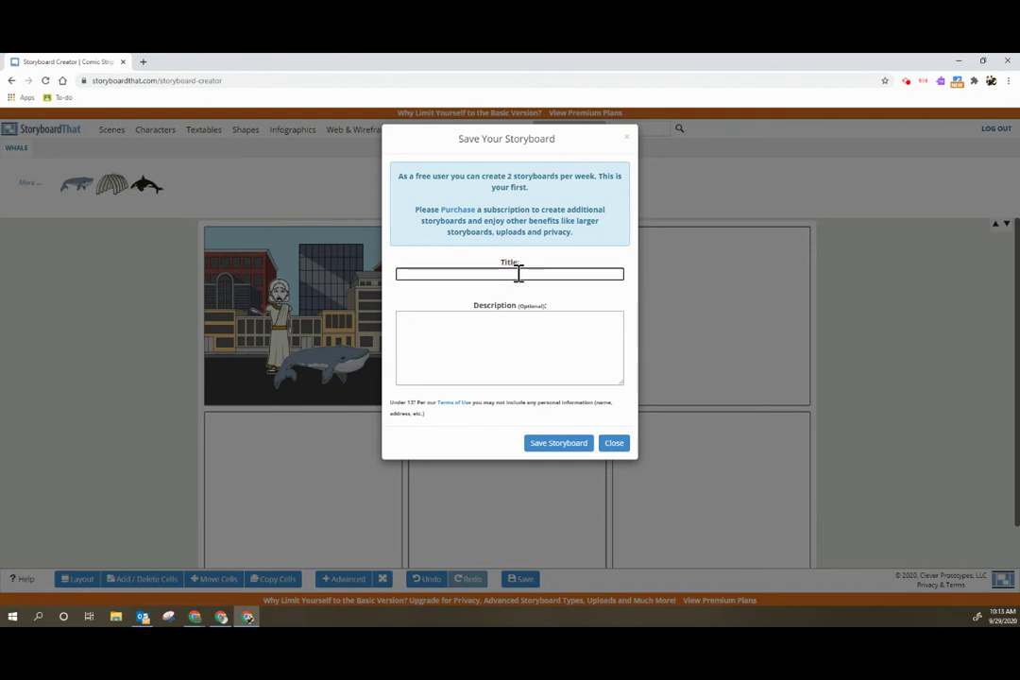
text(Test)
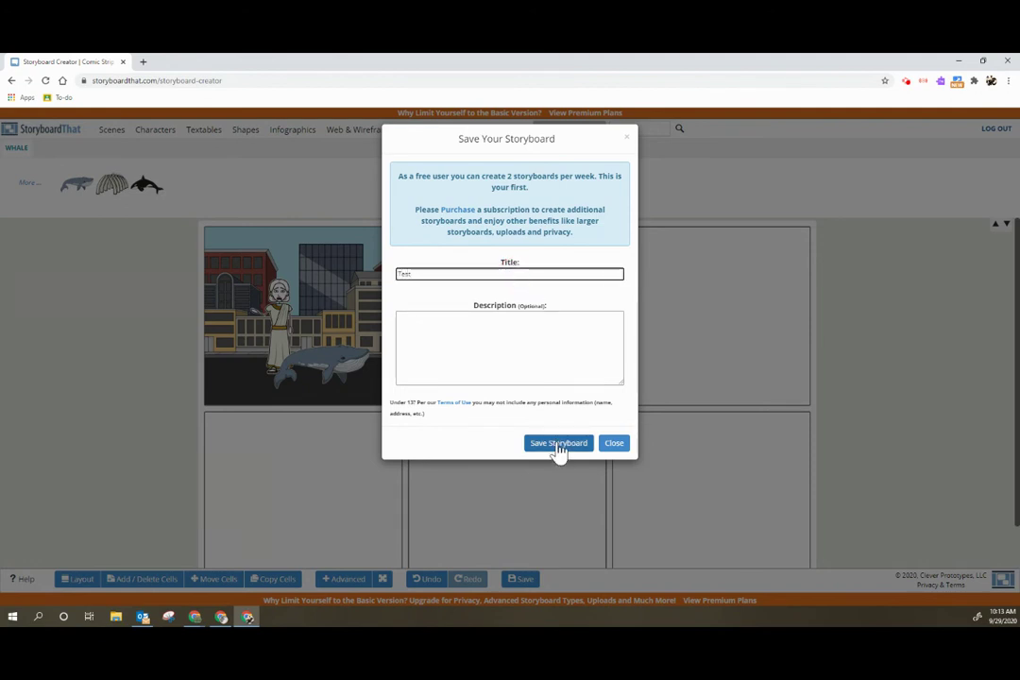
click(558, 446)
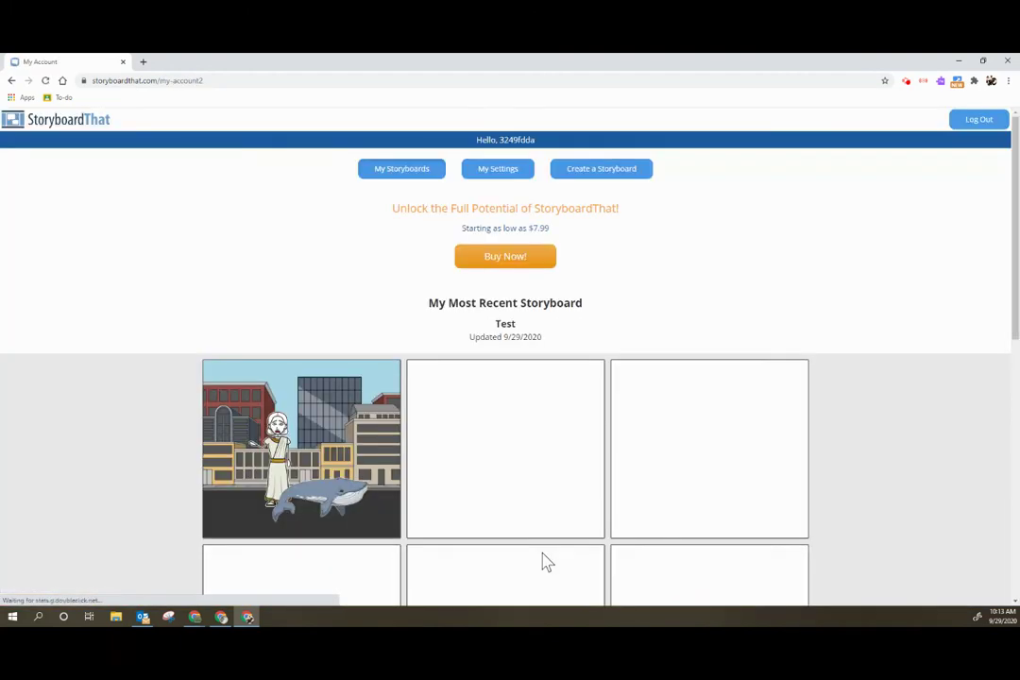
- Scroll below the saved Test storyboard on My Account and bring up its Download Options
scroll(518, 565, down, 4)
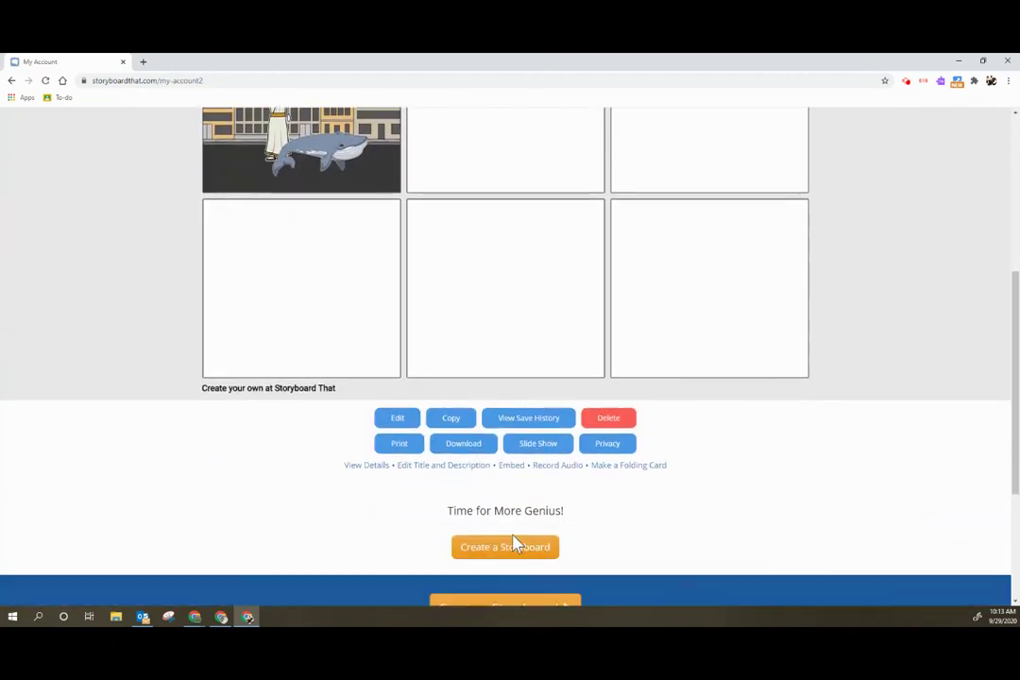
scroll(718, 326, up, 2)
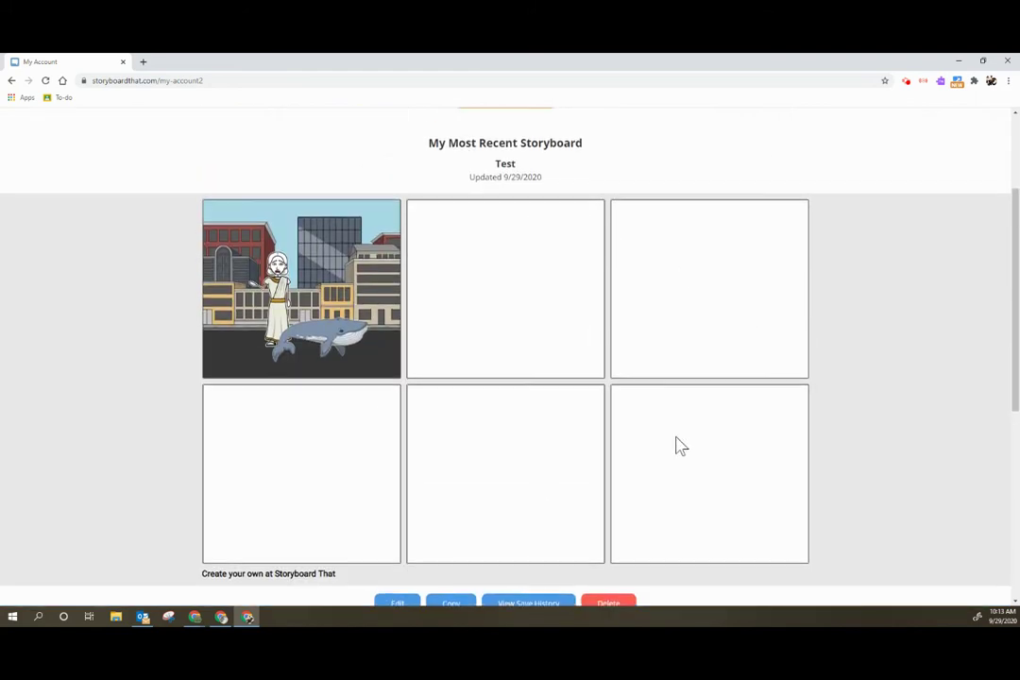
scroll(676, 442, down, 2)
scroll(677, 441, up, 1)
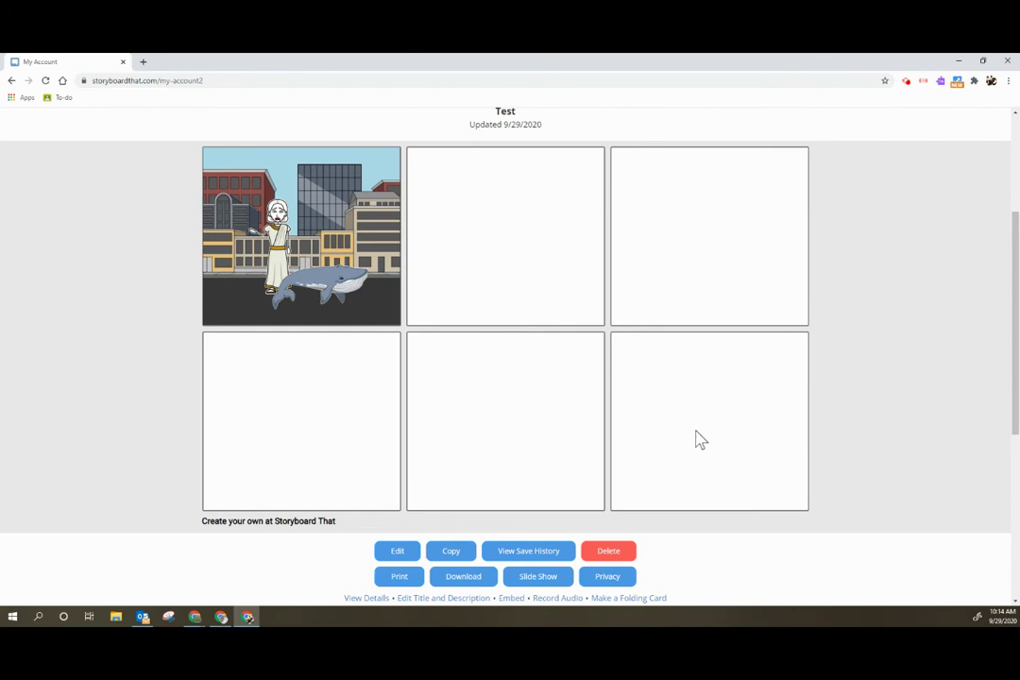
scroll(340, 500, down, 2)
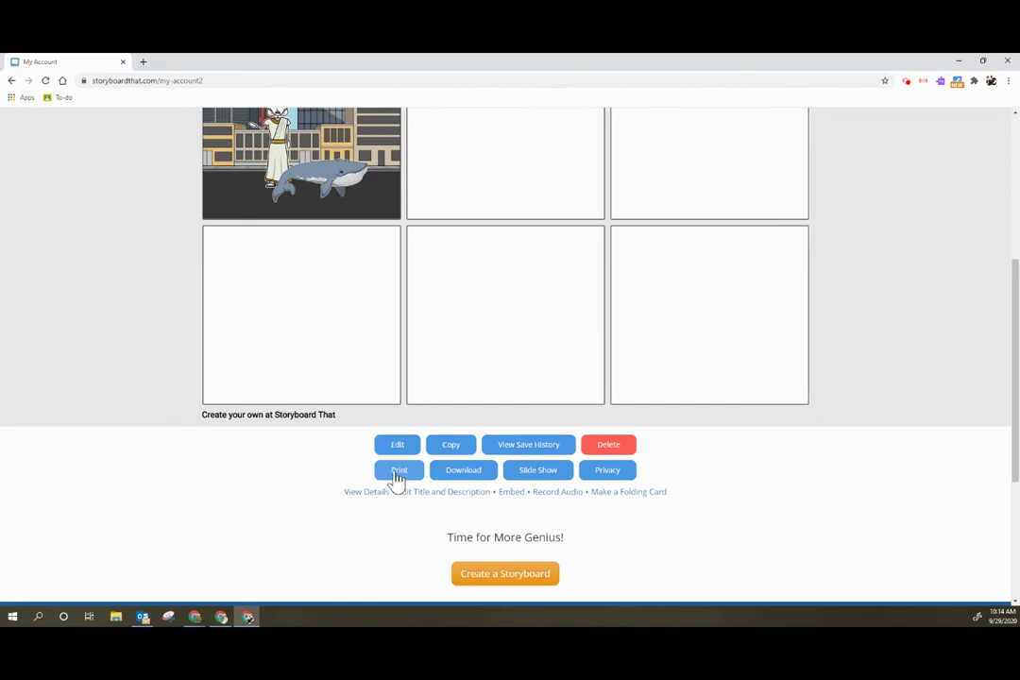
click(462, 471)
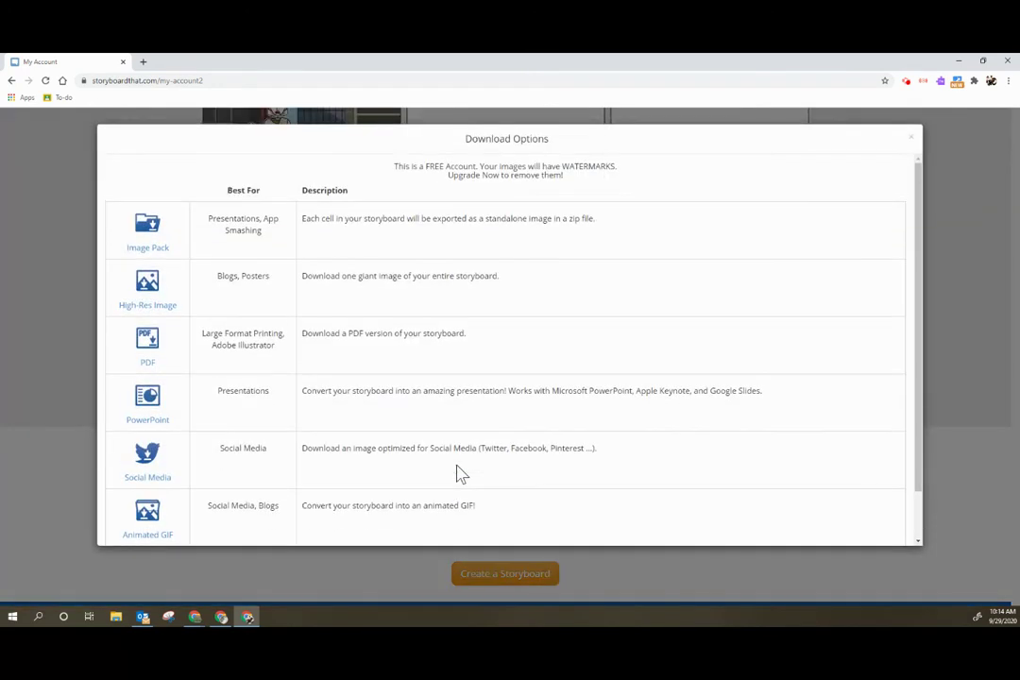
- Choose the PDF download for Test, highlighting the watermark notice, and reach the print options
click(145, 357)
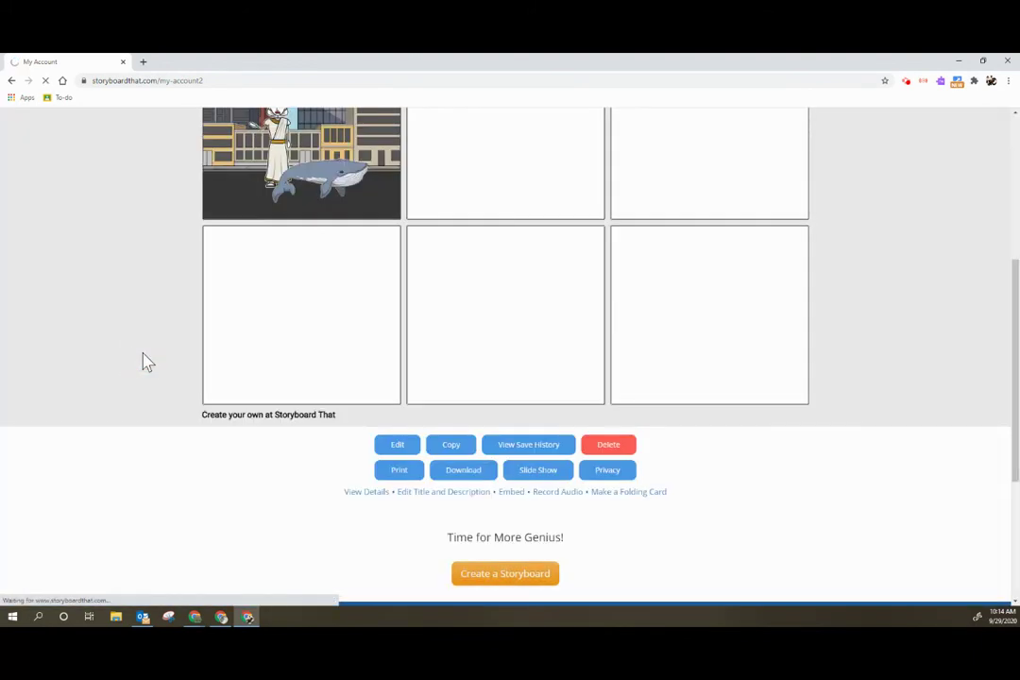
click(473, 473)
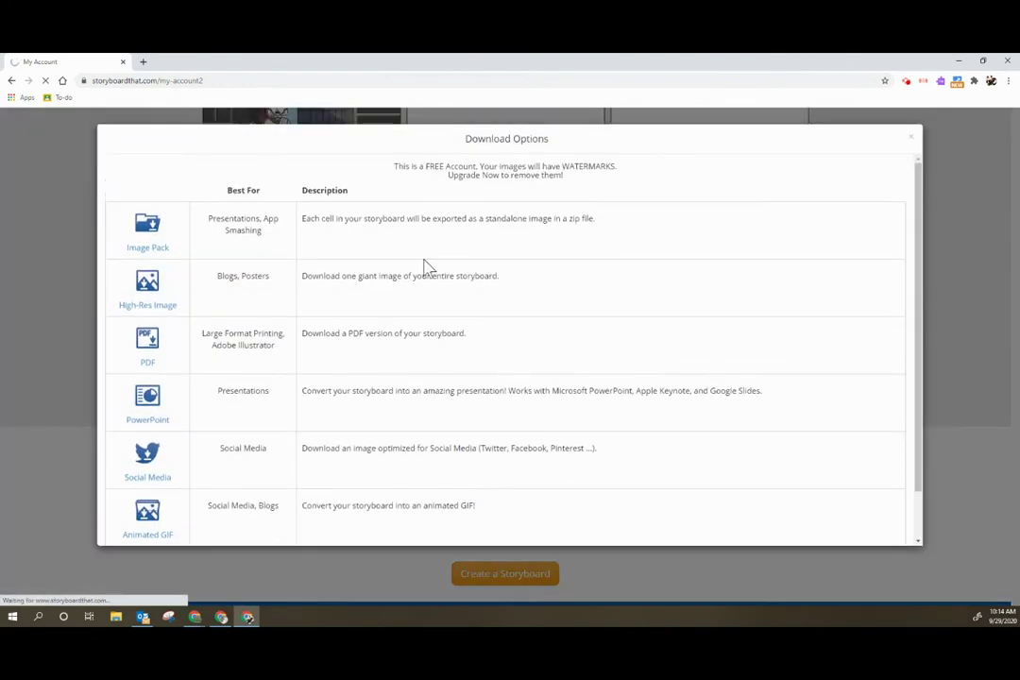
drag(402, 169, 642, 167)
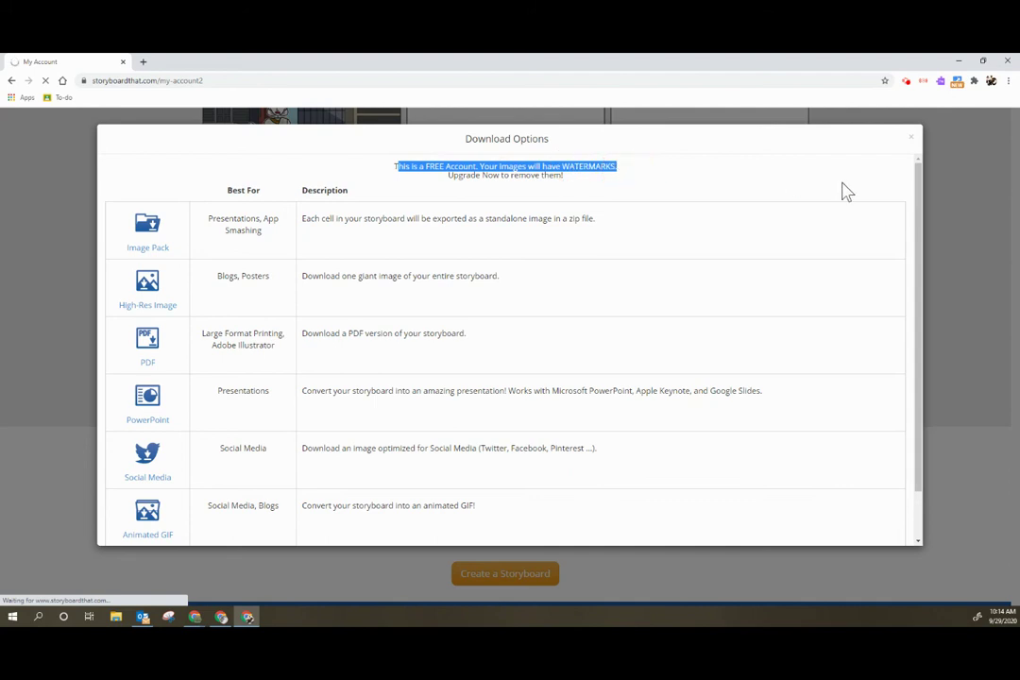
click(148, 401)
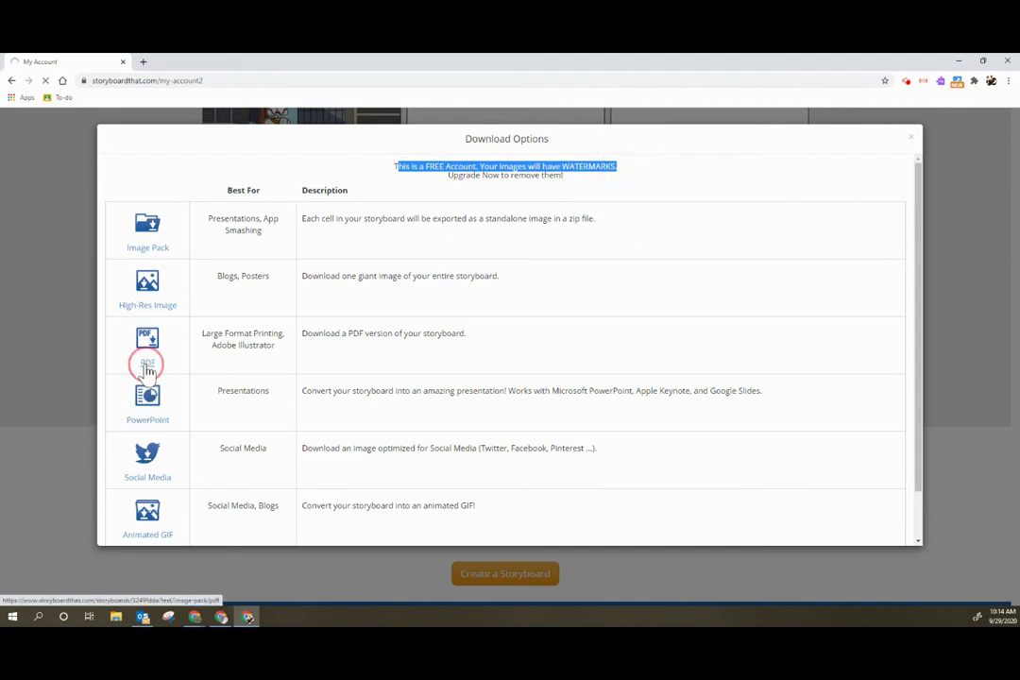
scroll(401, 521, down, 3)
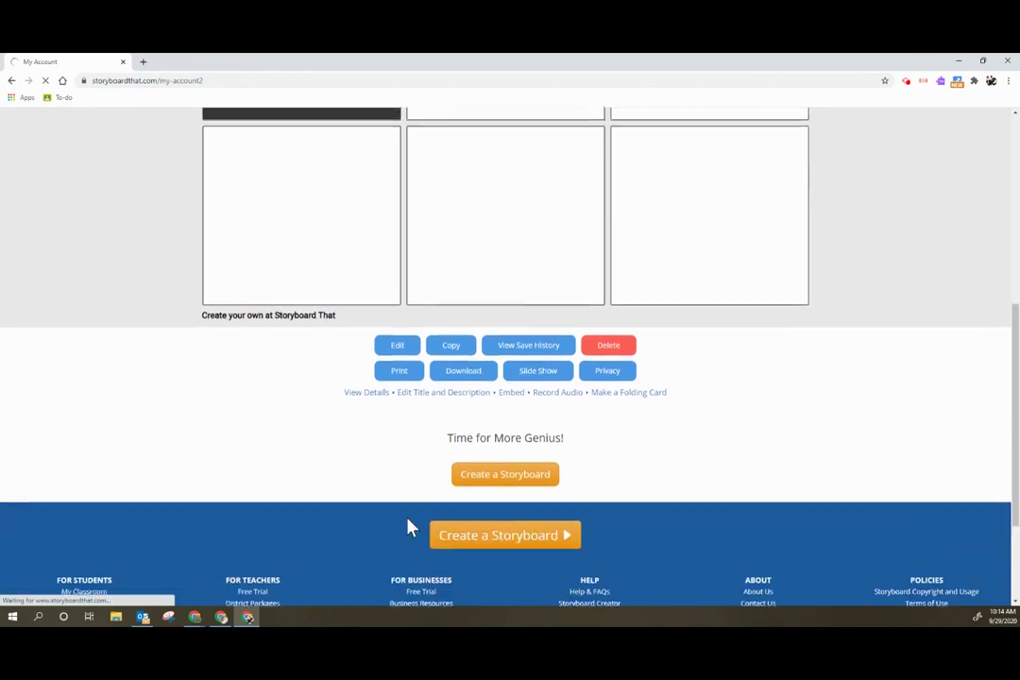
scroll(408, 526, up, 2)
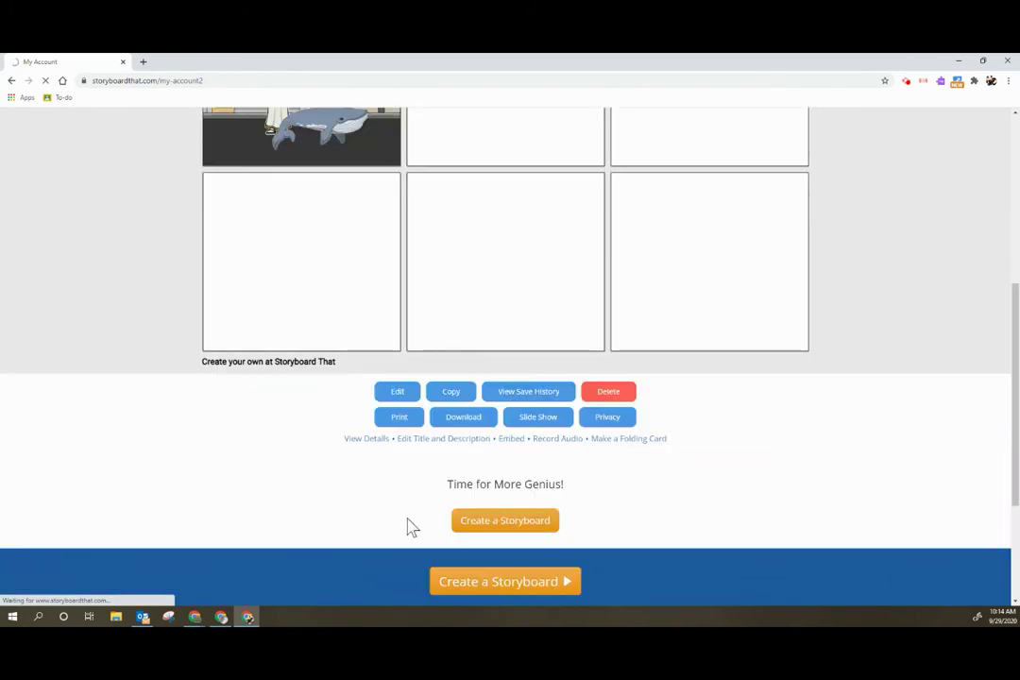
click(393, 421)
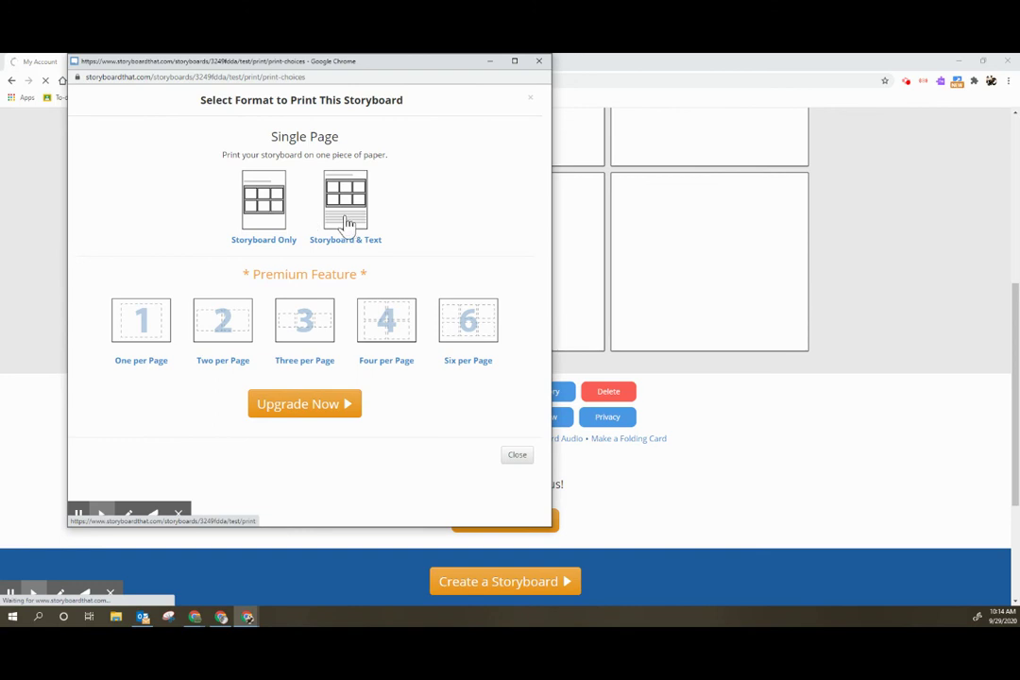
- Print the Storyboard Only layout to Save to Google Drive, then close the print window
click(264, 221)
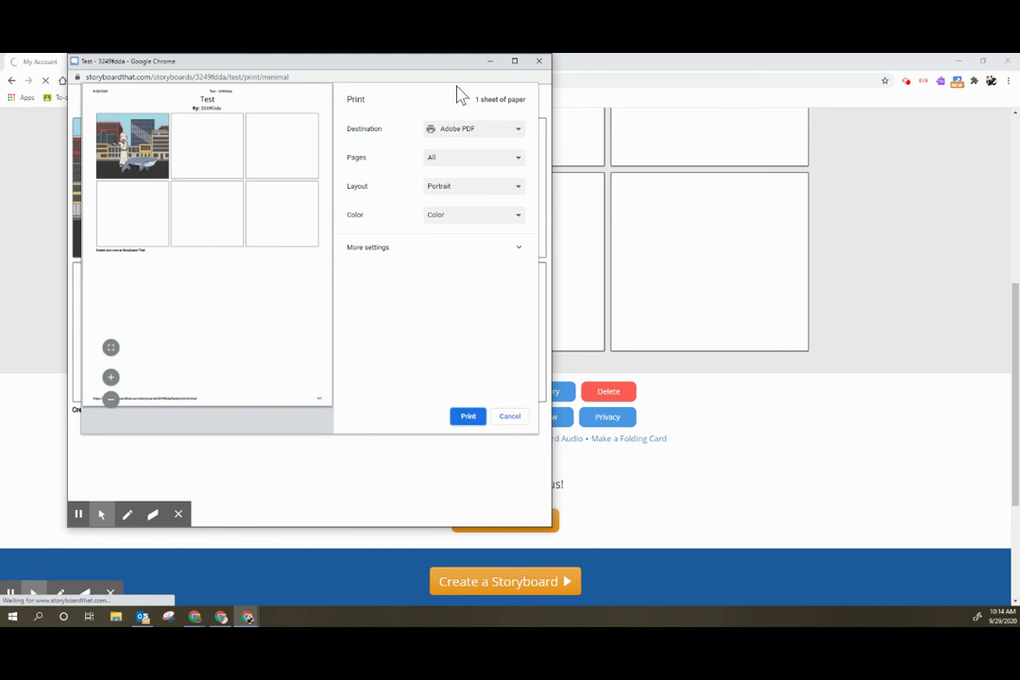
click(473, 135)
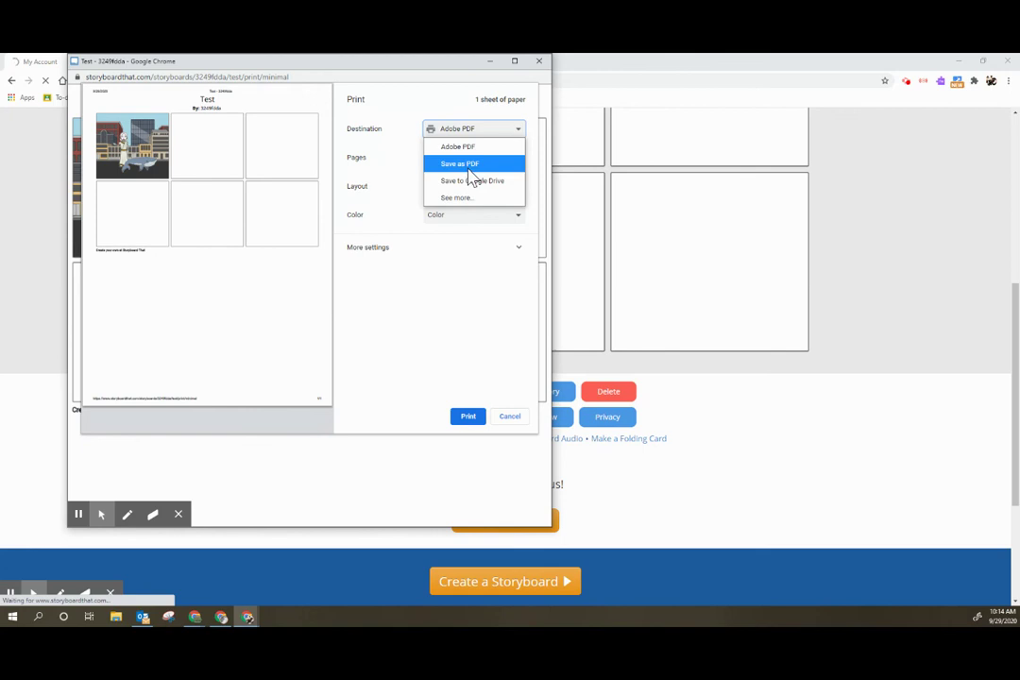
click(468, 164)
click(459, 131)
click(466, 184)
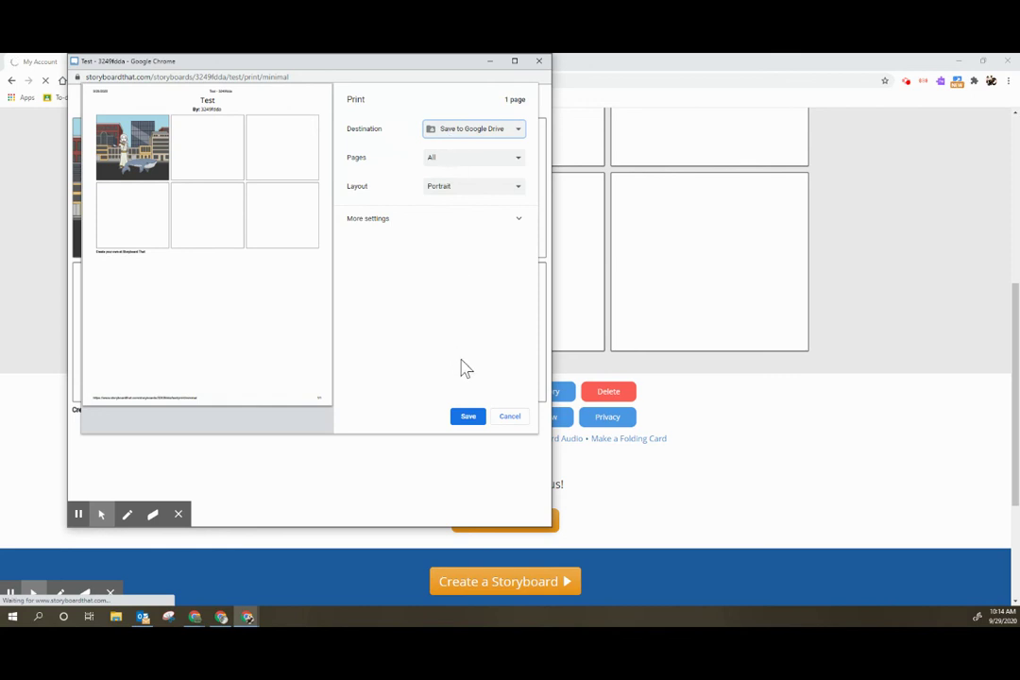
click(469, 418)
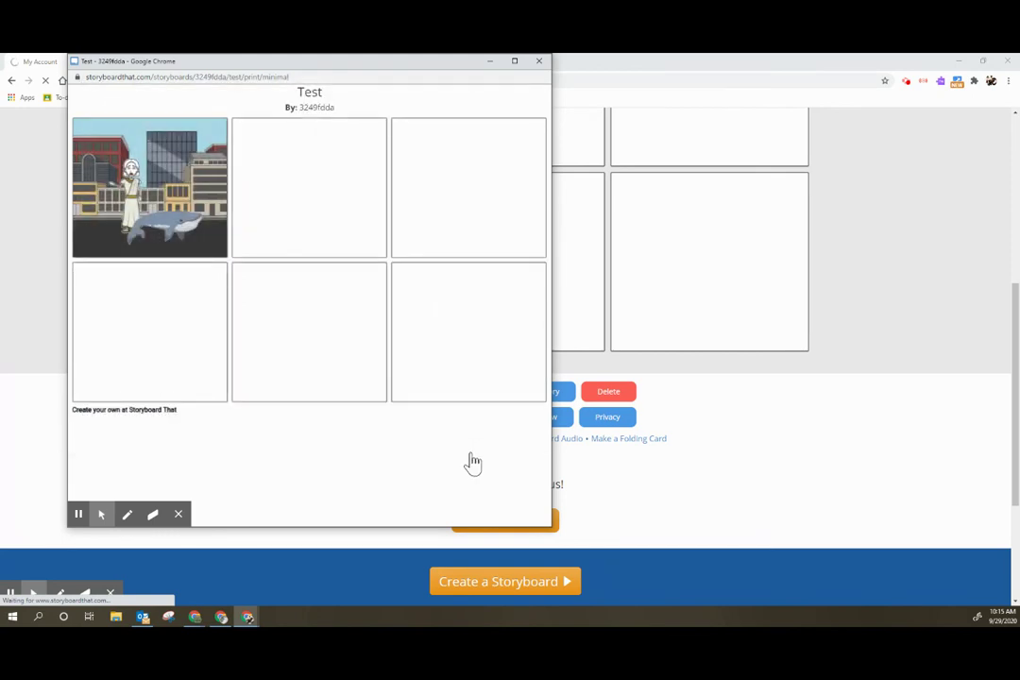
click(539, 63)
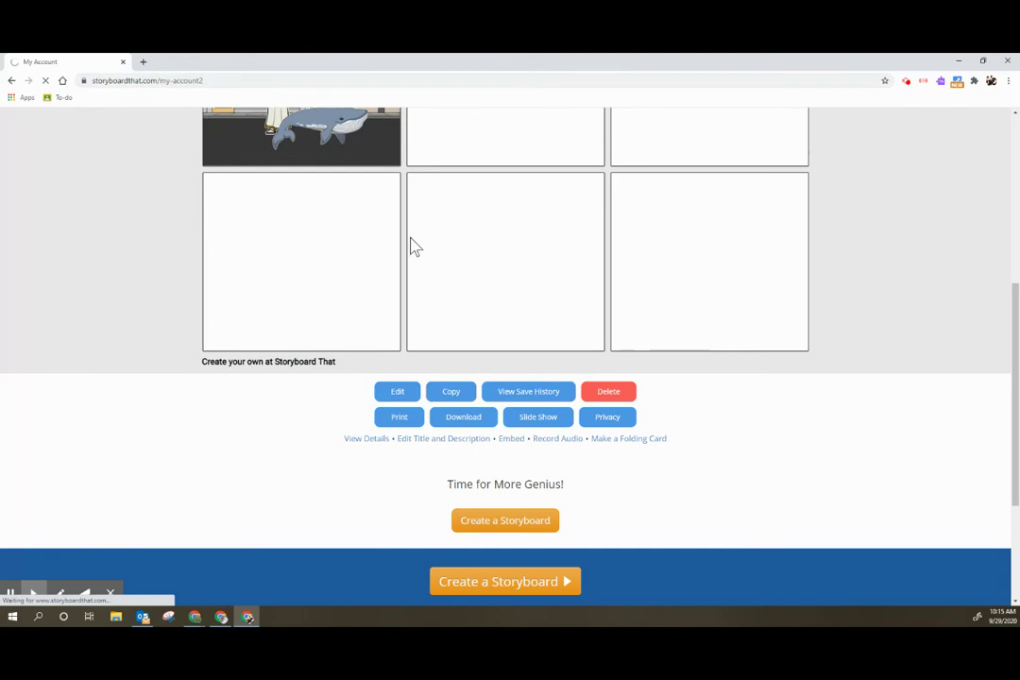
- Scroll through the My Account page while test.pdf downloads, then log out
scroll(344, 282, up, 6)
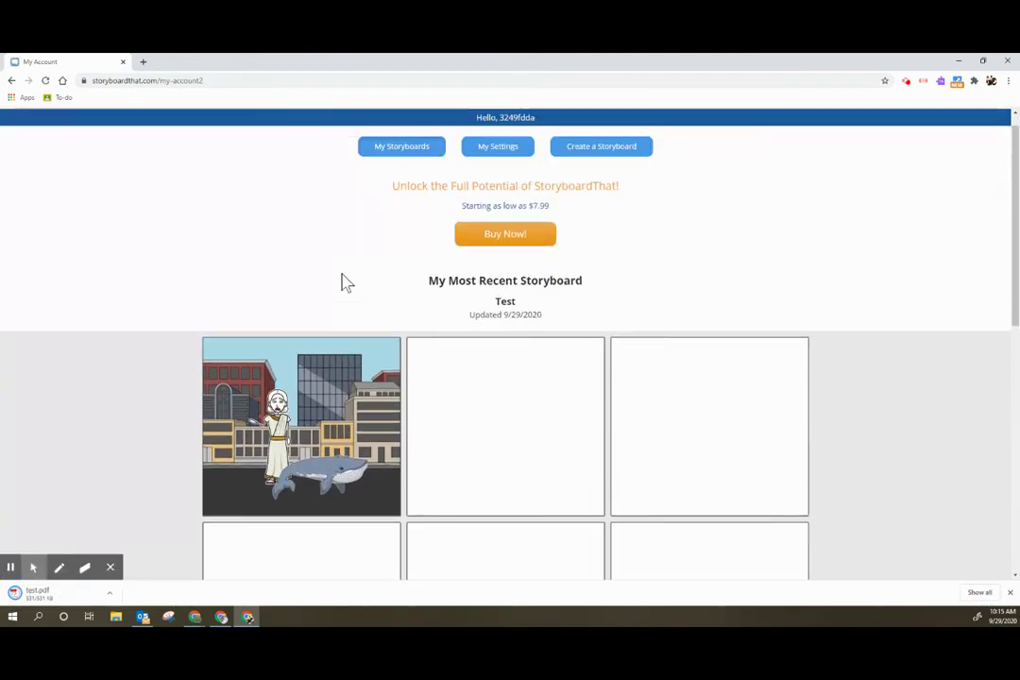
scroll(344, 283, down, 1)
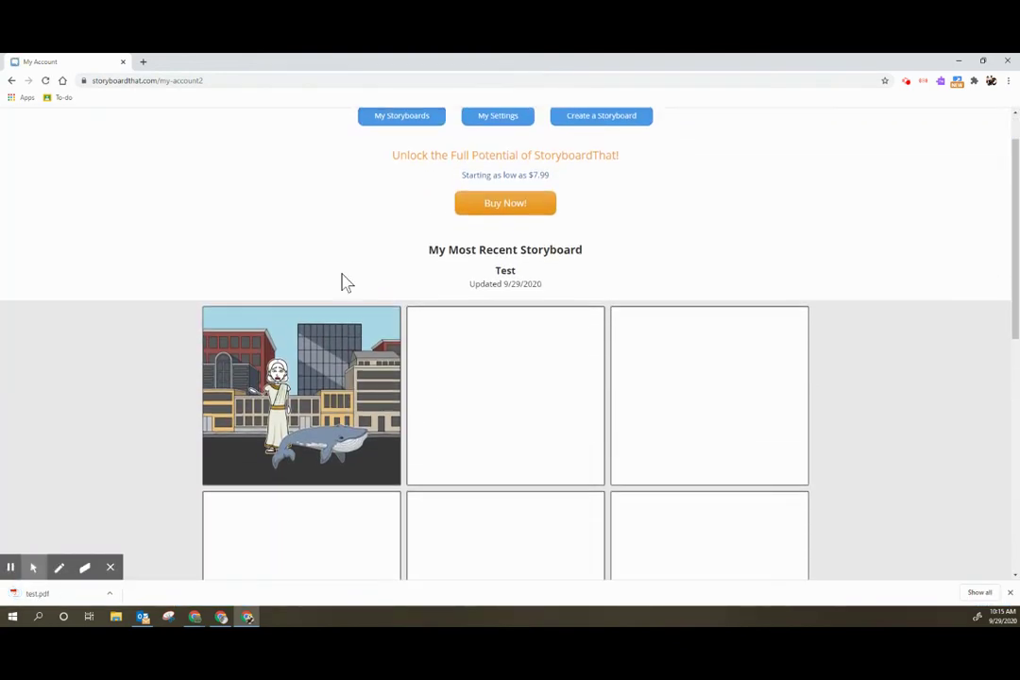
scroll(344, 282, up, 1)
scroll(347, 282, down, 3)
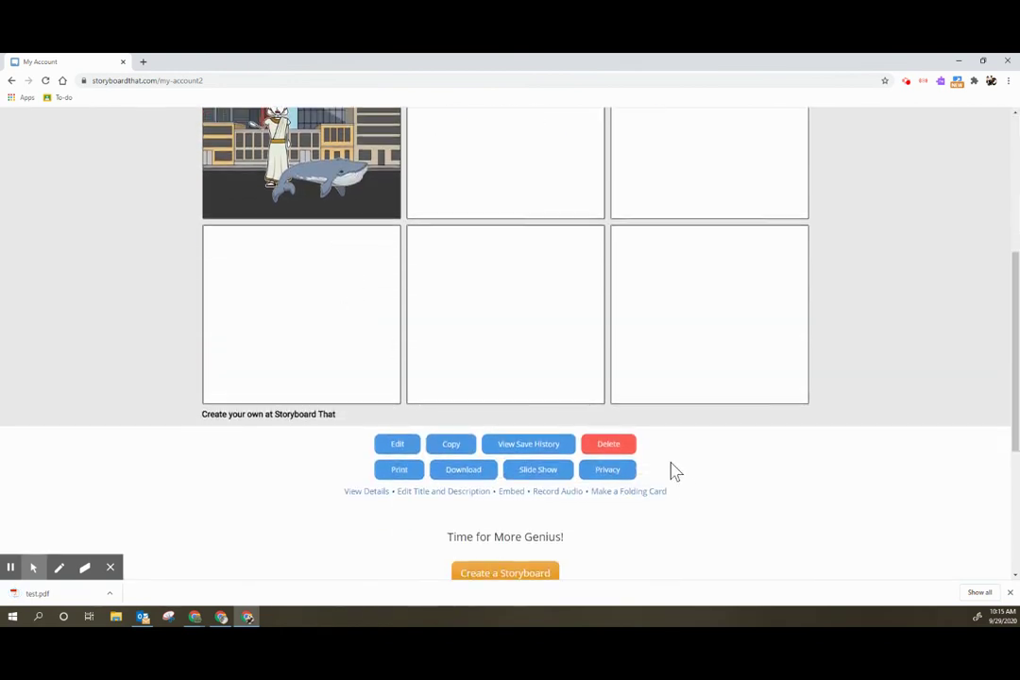
scroll(675, 471, down, 1)
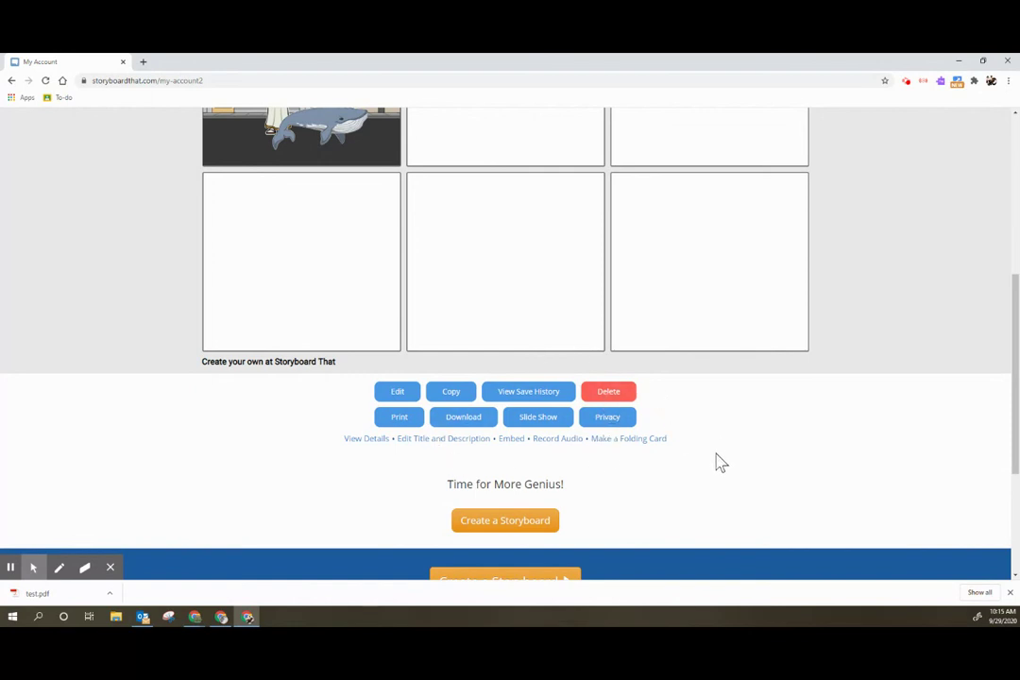
scroll(715, 461, up, 3)
scroll(716, 470, down, 3)
scroll(715, 472, down, 2)
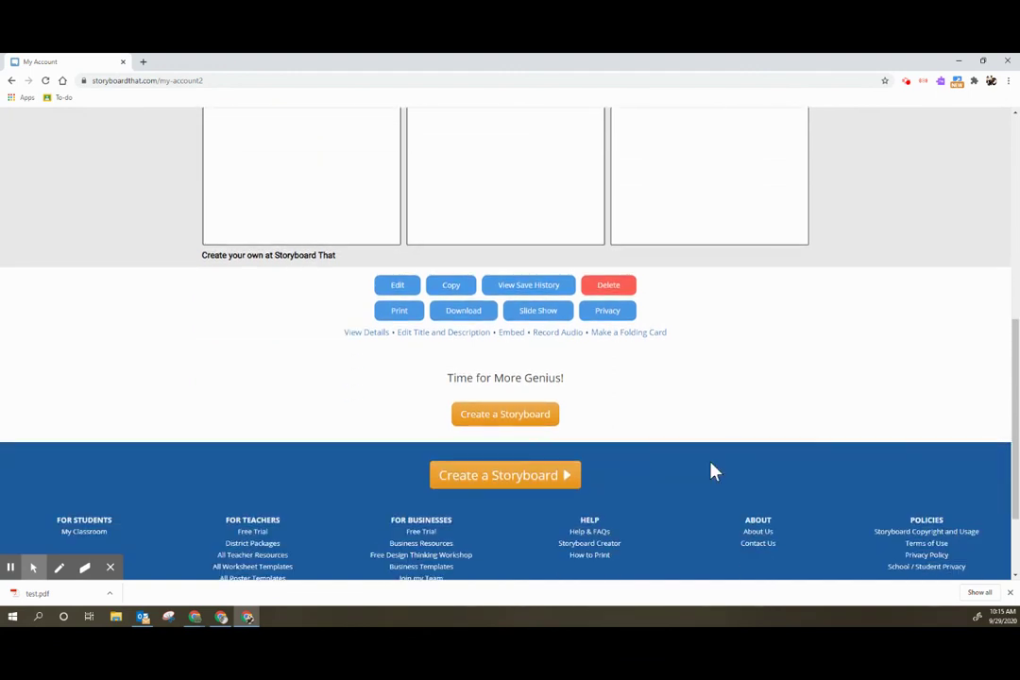
scroll(715, 472, up, 8)
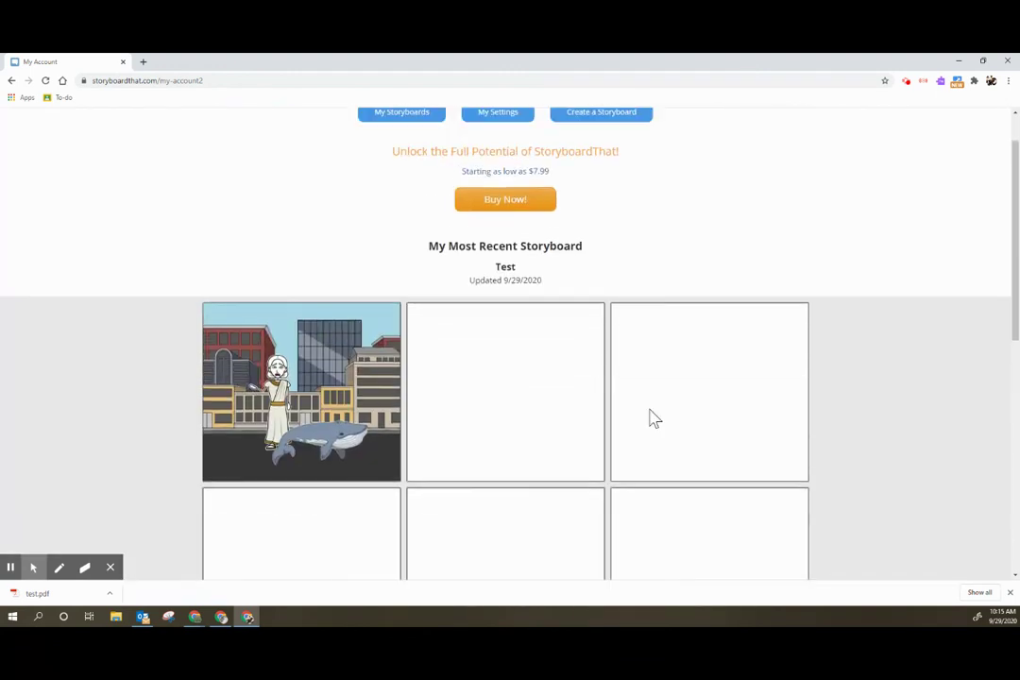
scroll(220, 204, up, 1)
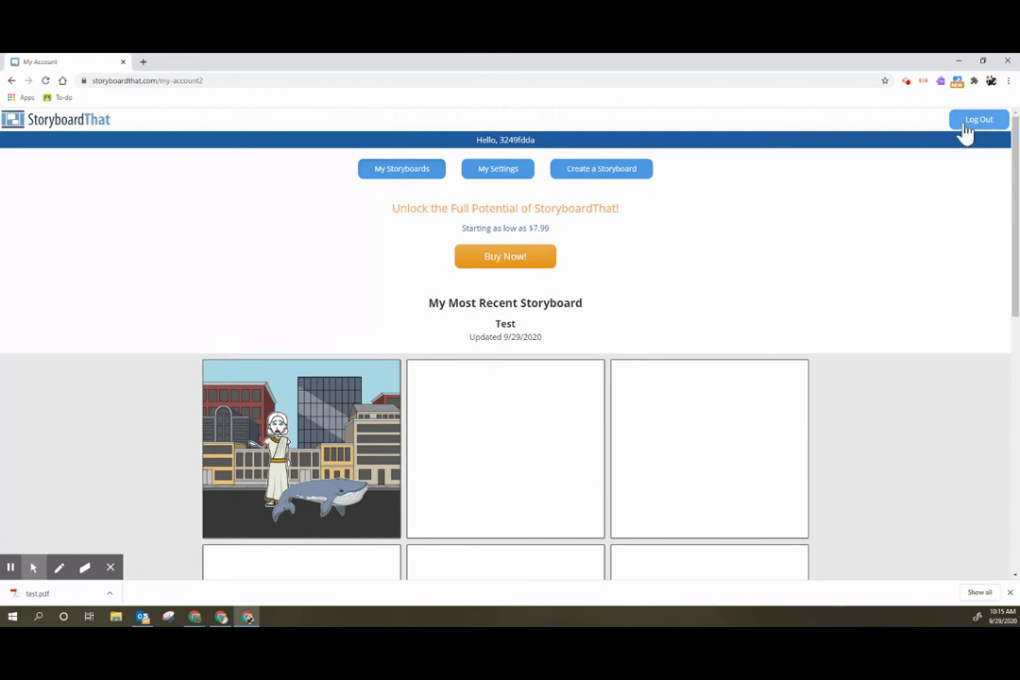
click(976, 125)
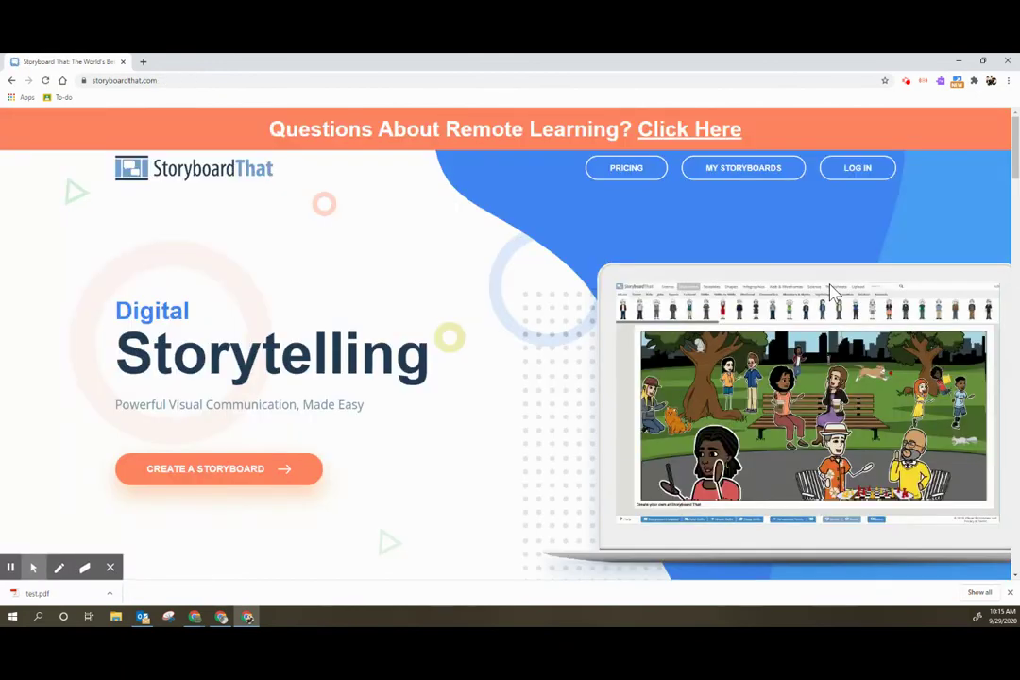
- Go to the Log In page from the public home page
click(855, 172)
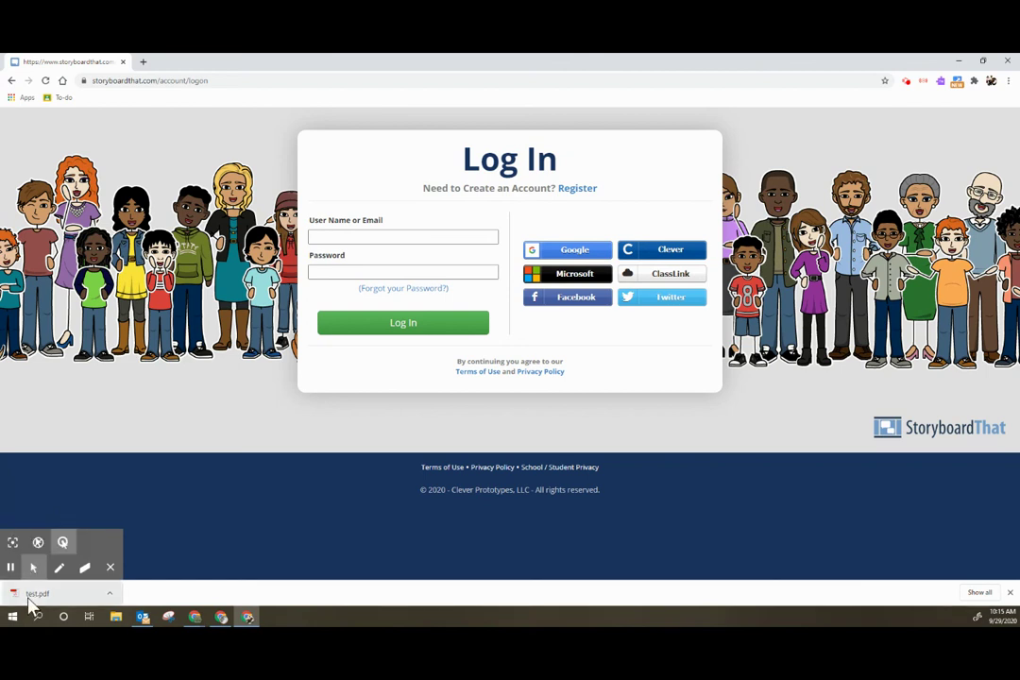
- Open test.pdf in Chrome's PDF viewer and scroll through its seven watermarked pages
click(30, 599)
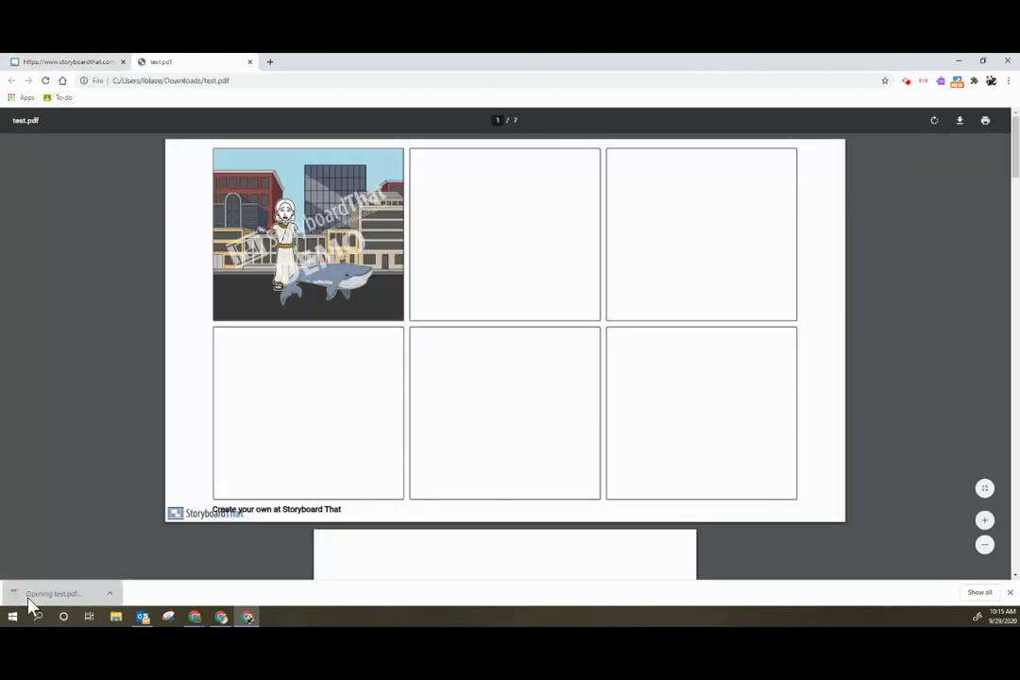
scroll(383, 402, down, 5)
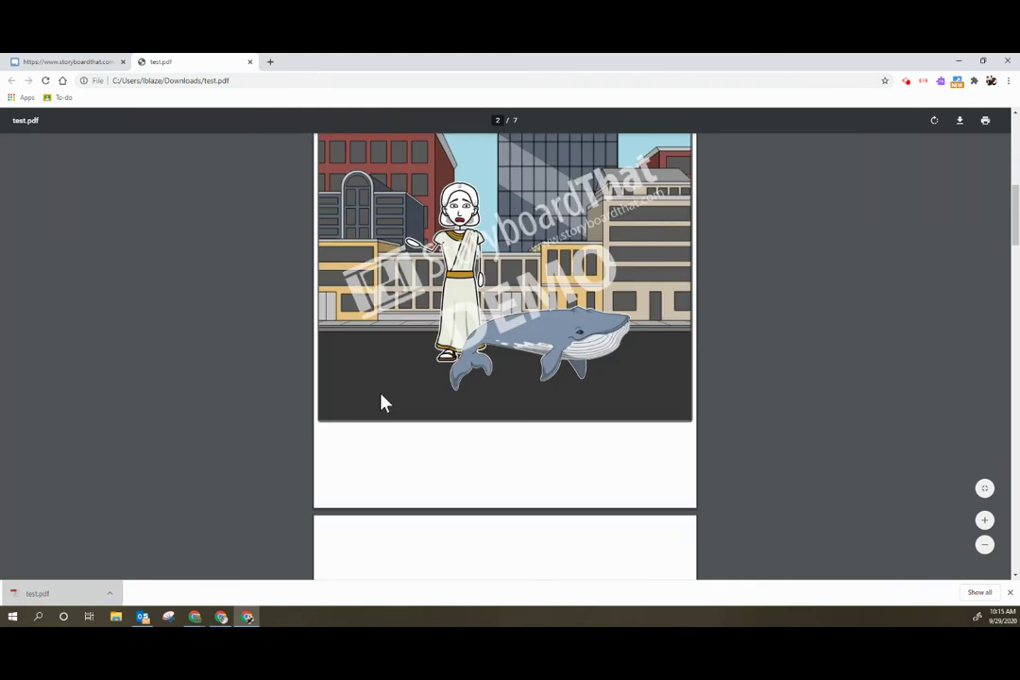
scroll(382, 401, up, 5)
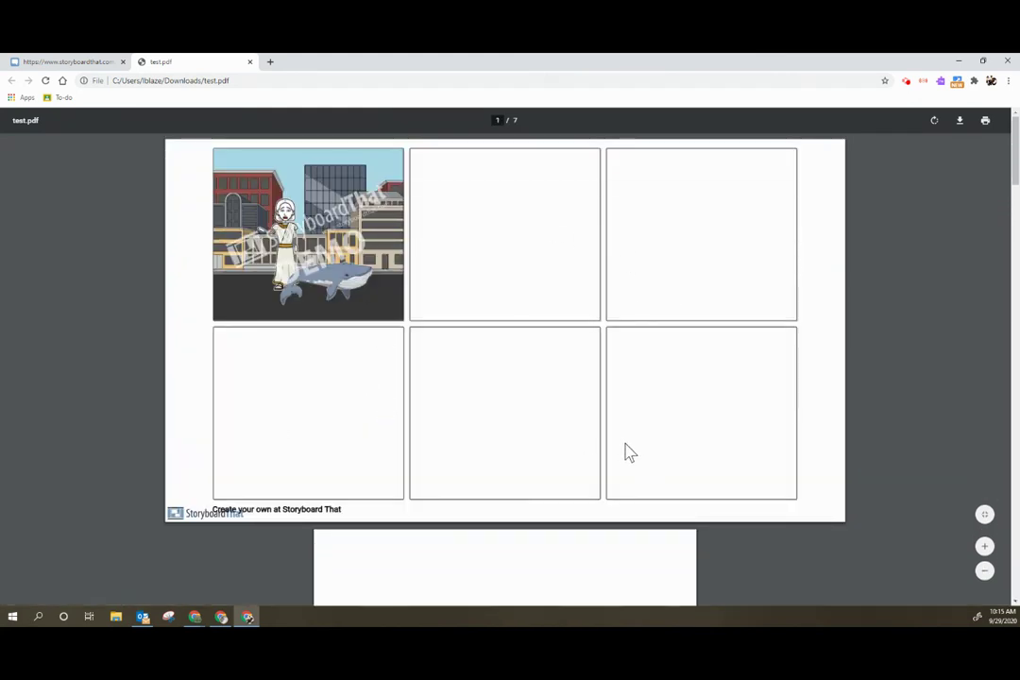
scroll(590, 425, down, 5)
scroll(476, 346, down, 10)
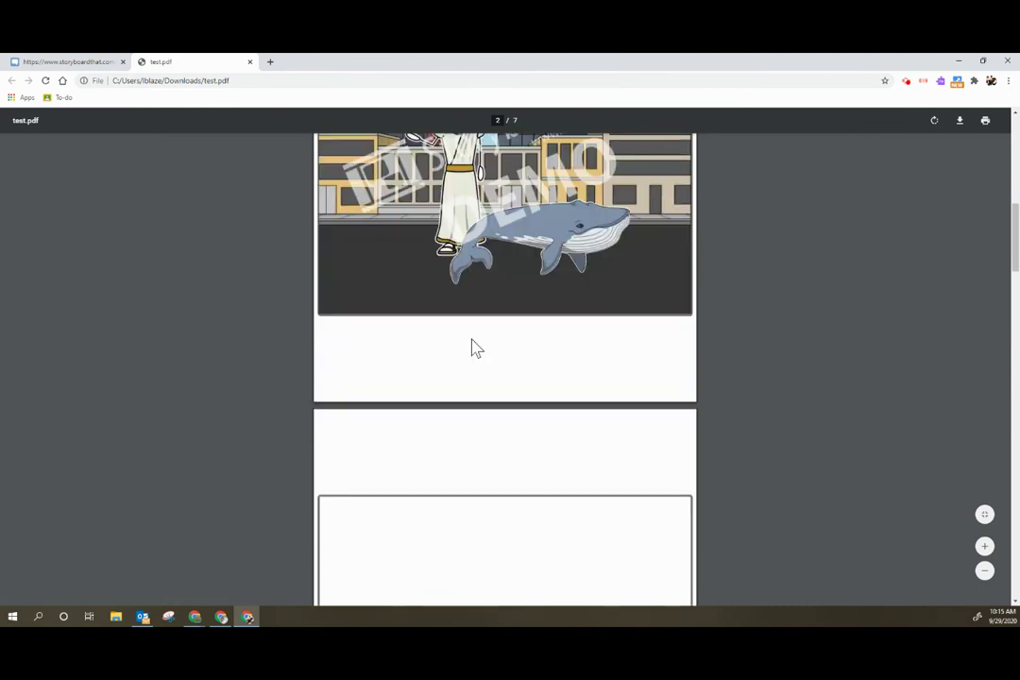
scroll(476, 351, up, 5)
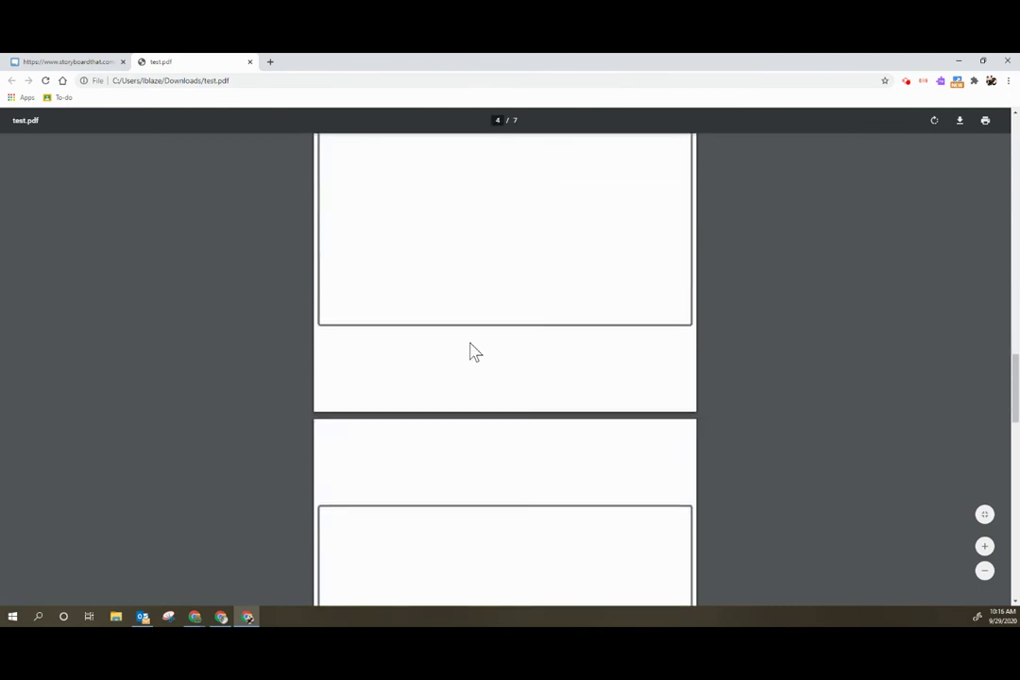
scroll(475, 355, up, 10)
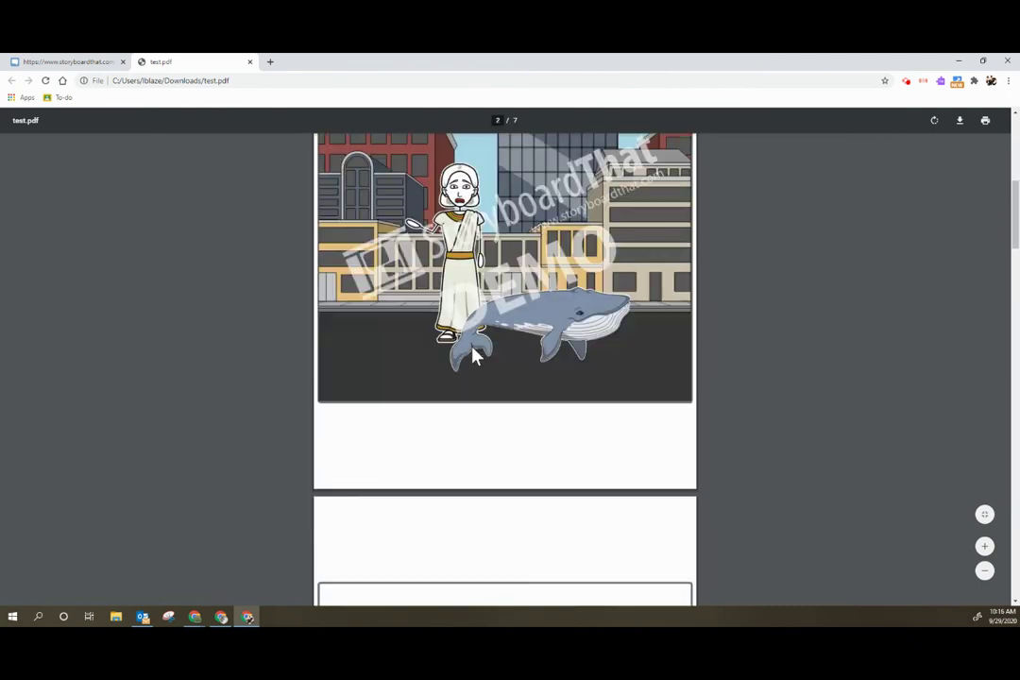